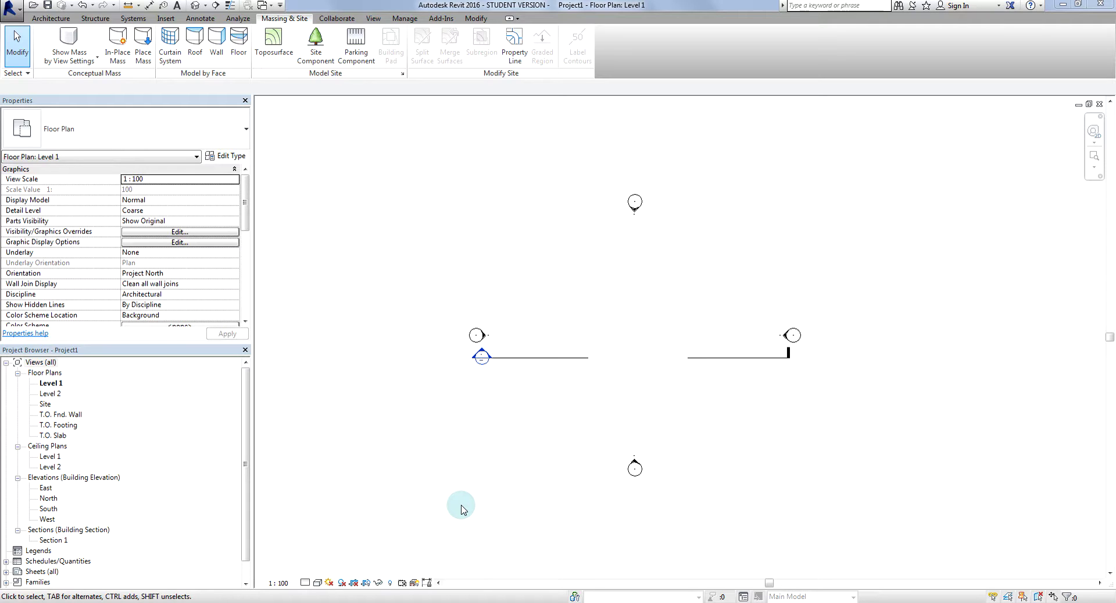
# In Site Settings, set Angle Display to Degrees with degrees minutes seconds units, and apply
pyautogui.moveTo(459, 504); pyautogui.dragTo(464, 505, button='middle')
pyautogui.scroll(1, 504, 480)
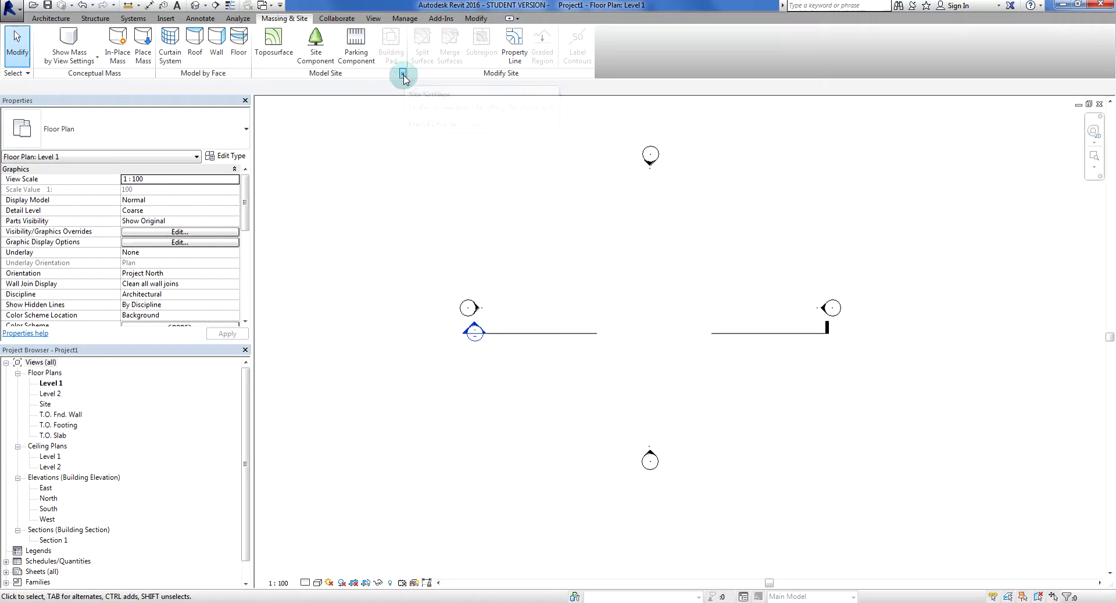
pyautogui.click(403, 74)
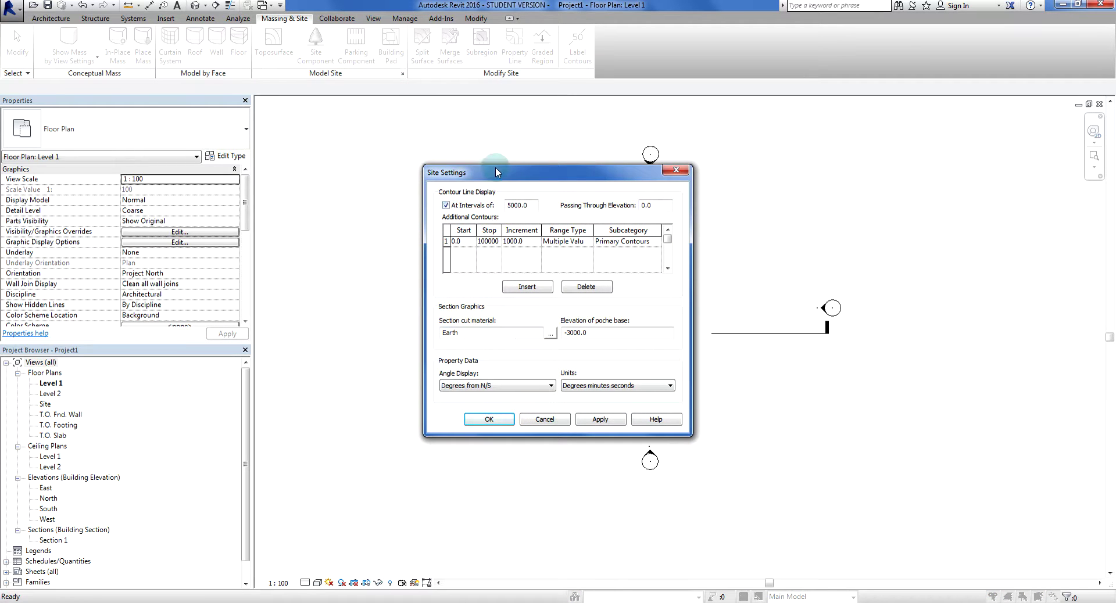
pyautogui.moveTo(527, 174); pyautogui.dragTo(529, 155)
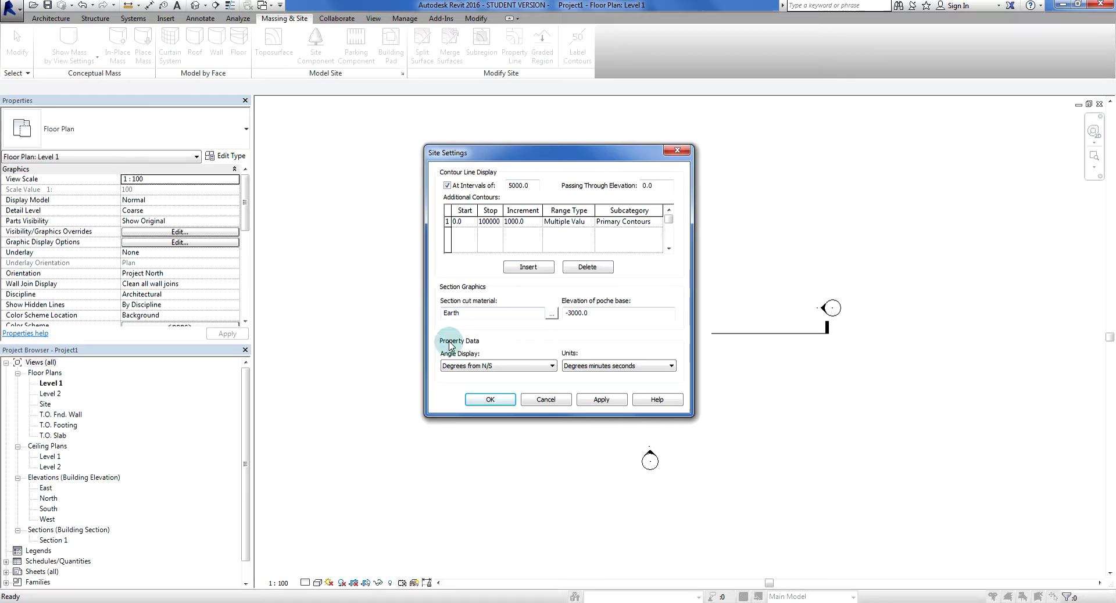
pyautogui.click(465, 365)
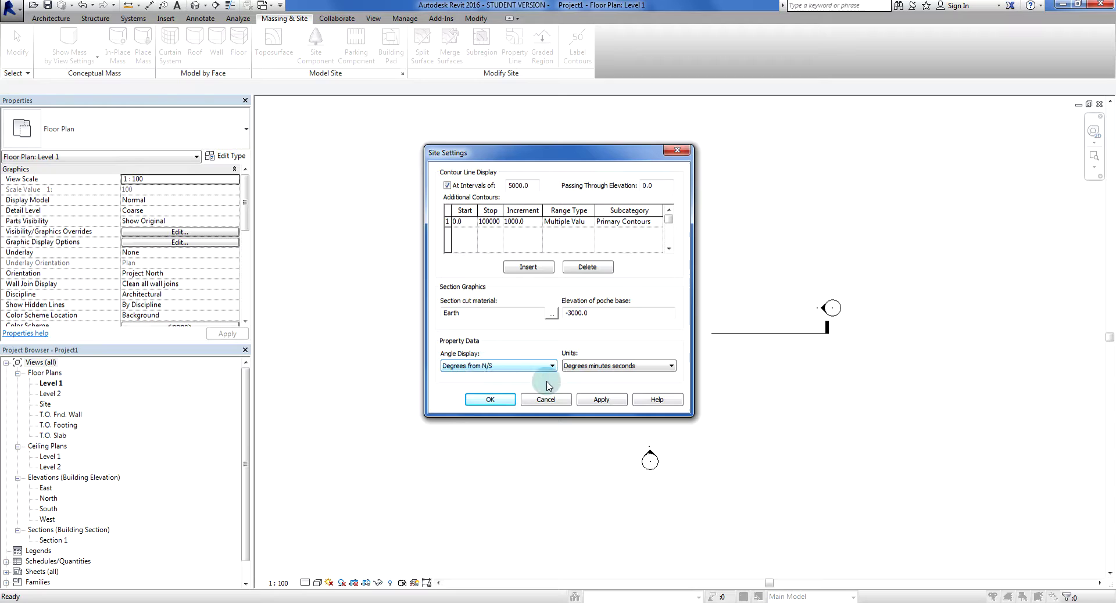
pyautogui.click(552, 366)
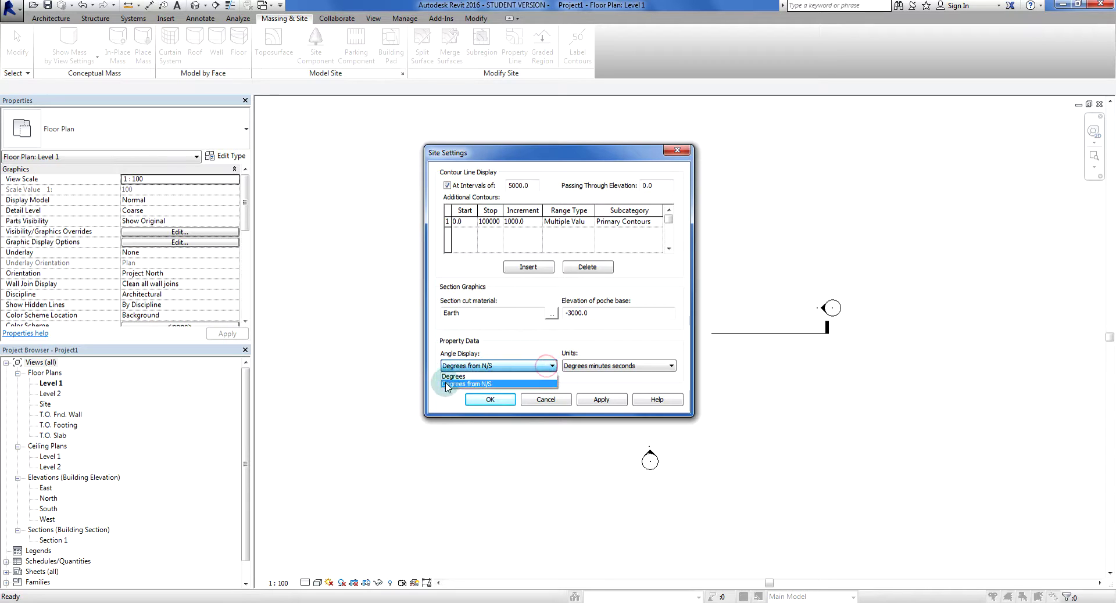
pyautogui.click(492, 376)
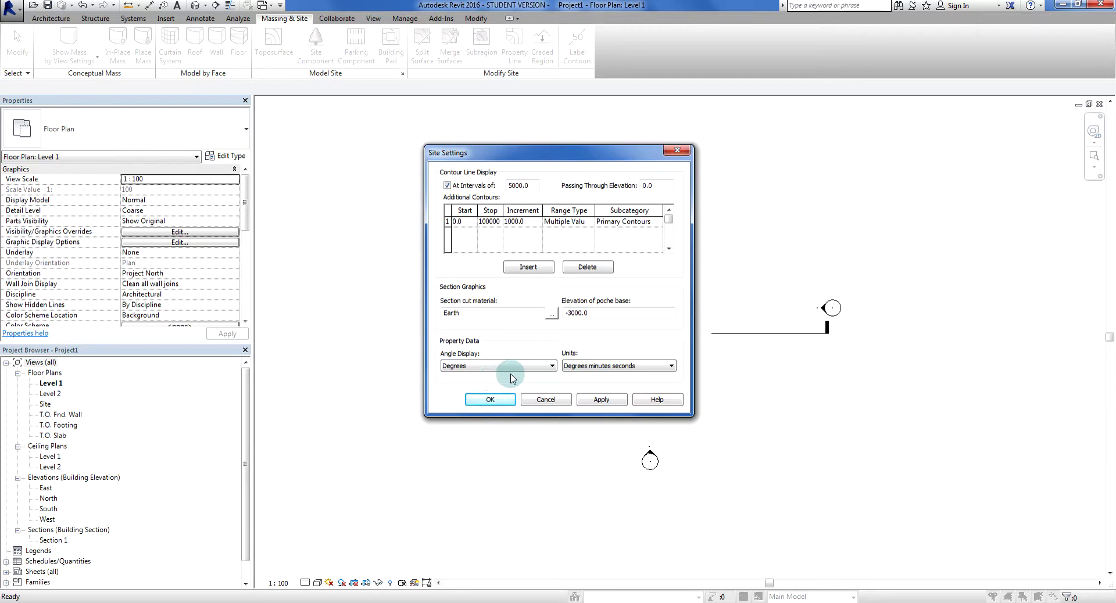
pyautogui.click(641, 366)
pyautogui.click(640, 366)
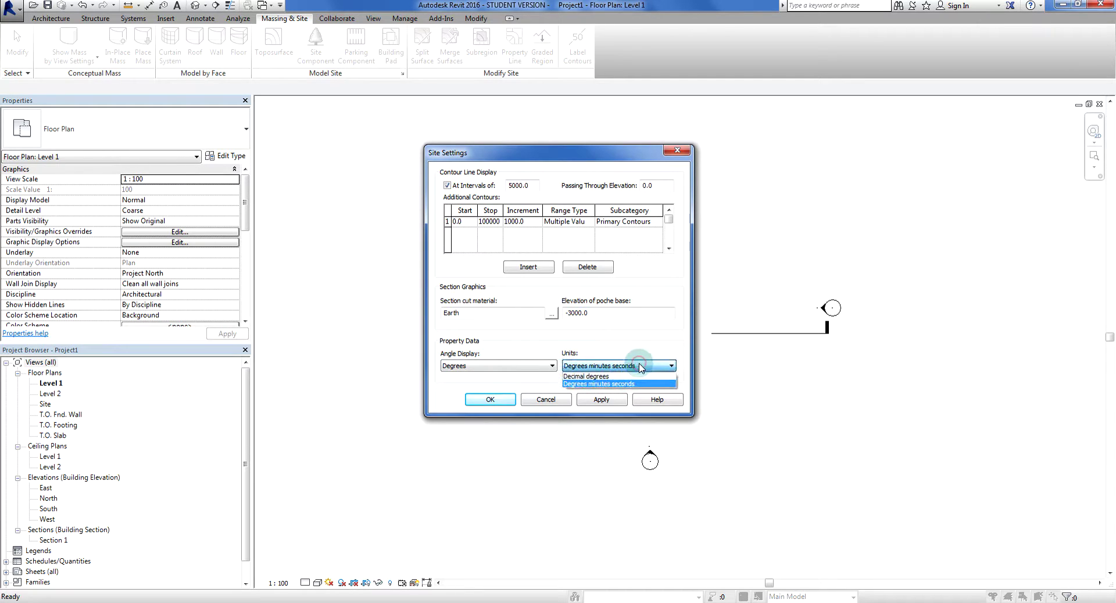
pyautogui.click(640, 366)
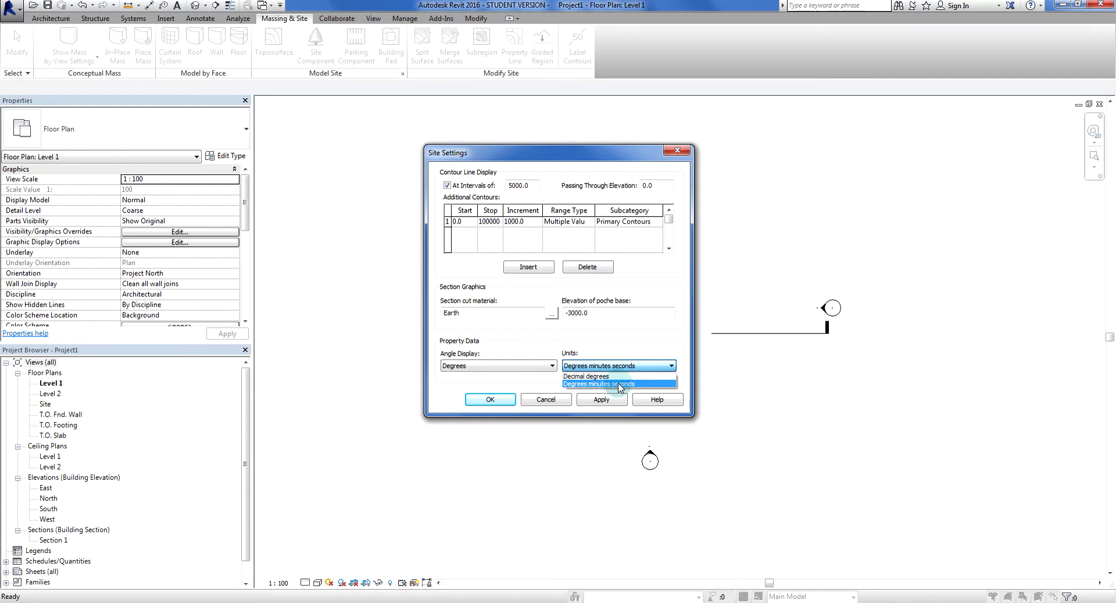
pyautogui.click(591, 385)
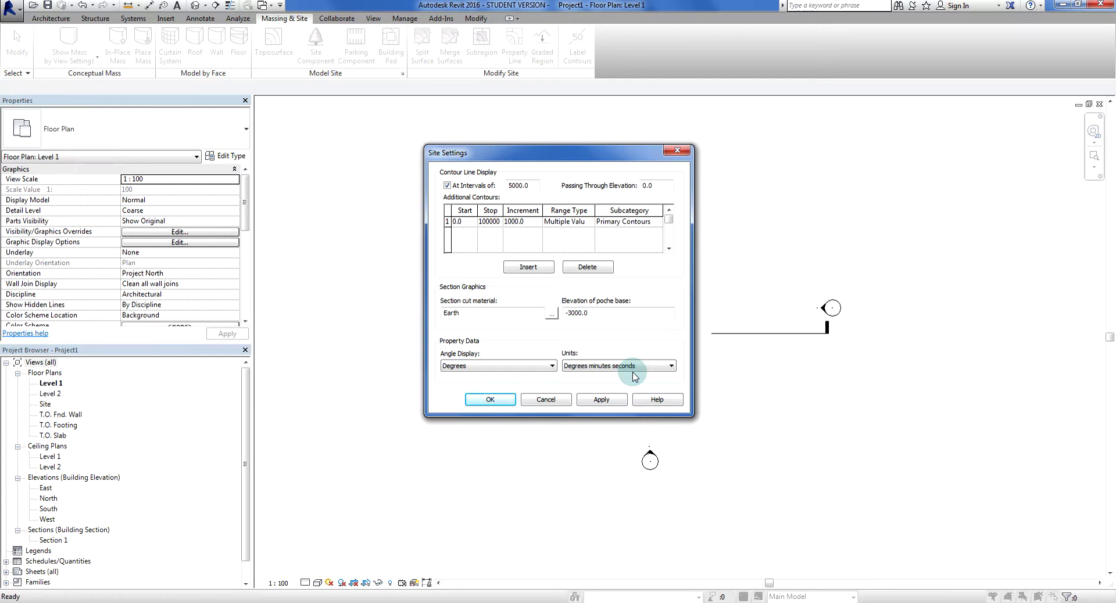
pyautogui.click(601, 399)
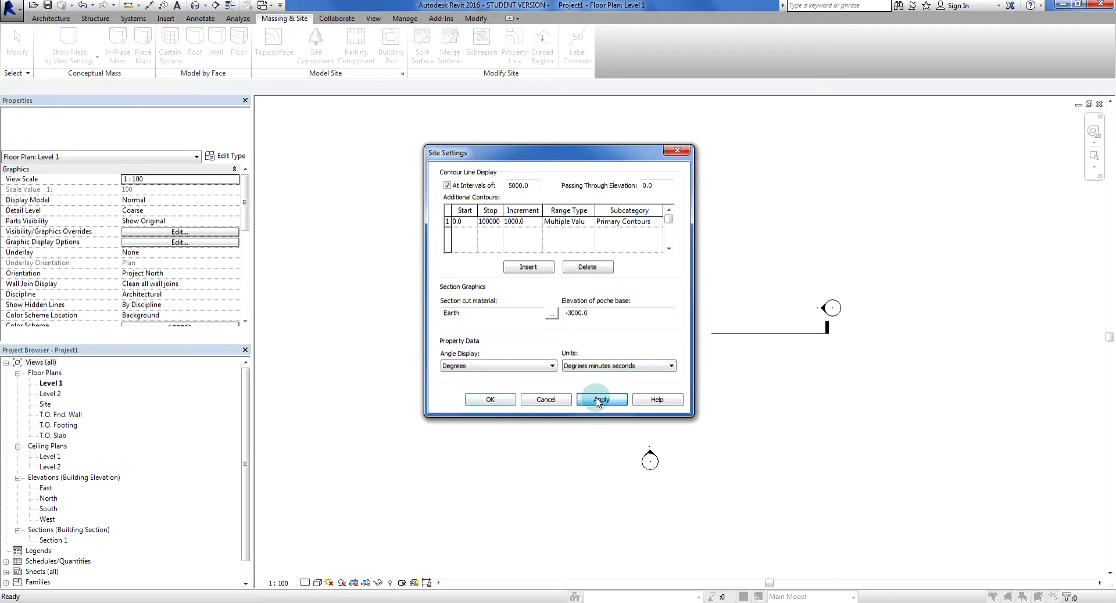
pyautogui.click(490, 400)
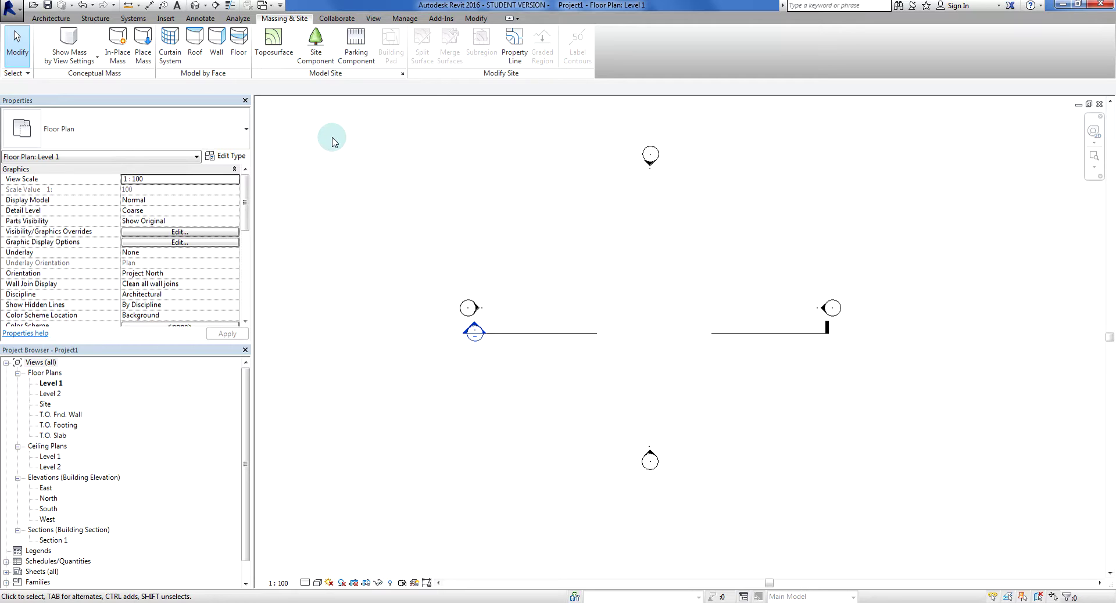
# Start a Property Line using 'Create by entering distances and bearings'
pyautogui.click(364, 174)
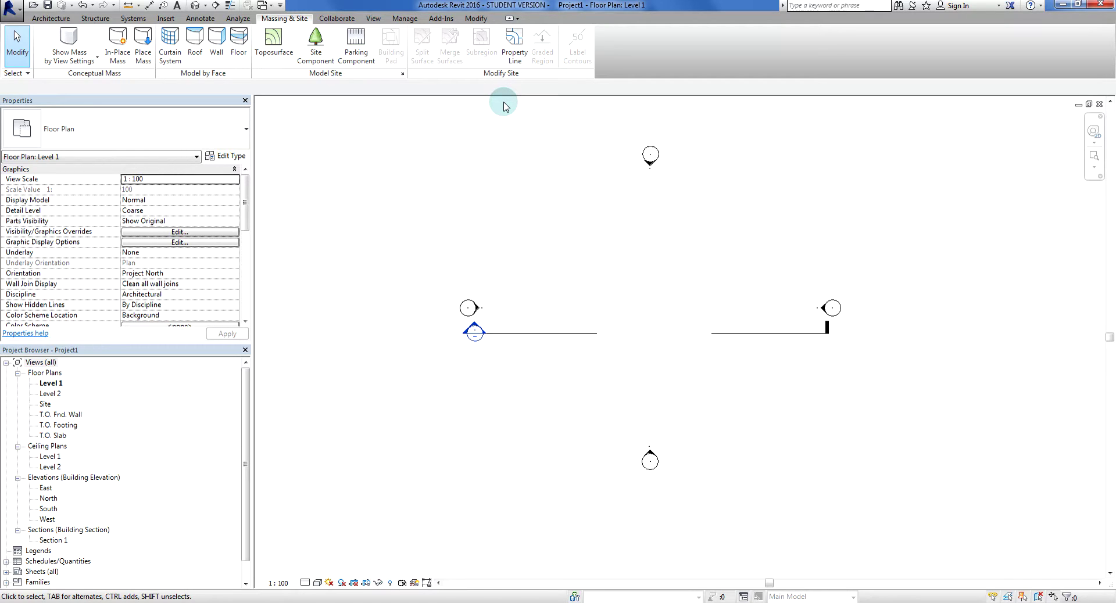
pyautogui.click(517, 65)
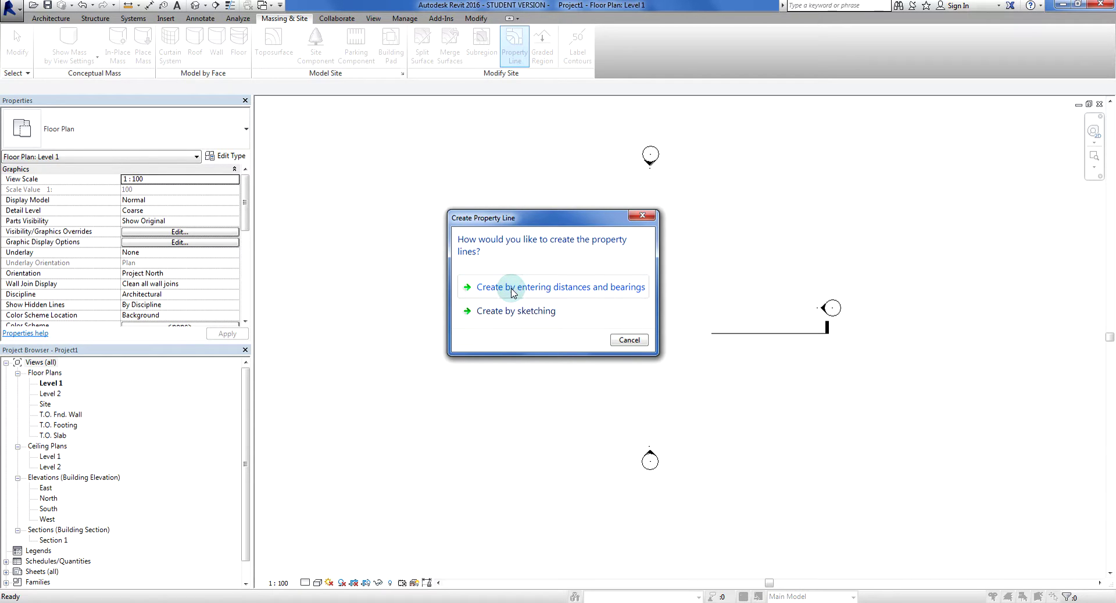
pyautogui.click(512, 293)
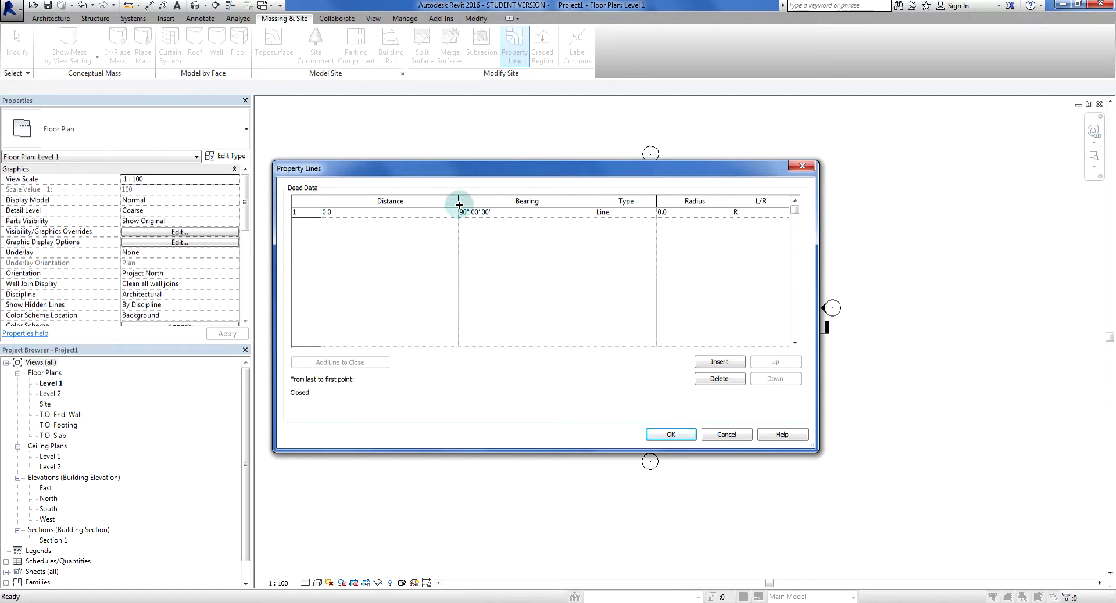
# Narrow the Distance and Bearing columns, insert rows 2–4, then select row 1's distance
pyautogui.moveTo(457, 211); pyautogui.dragTo(386, 211)
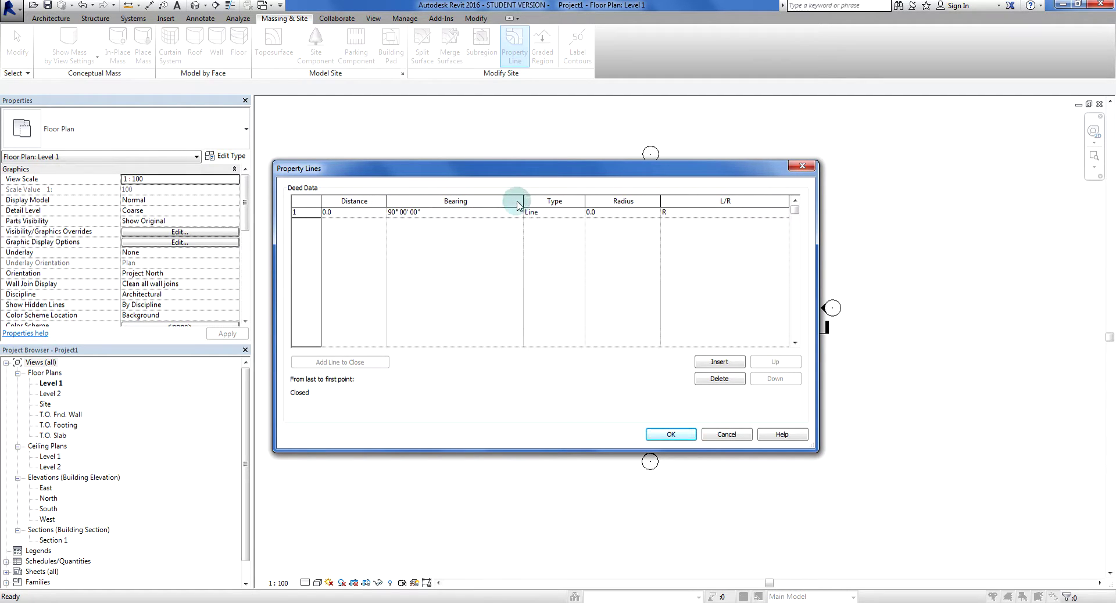
pyautogui.moveTo(522, 201); pyautogui.dragTo(463, 201)
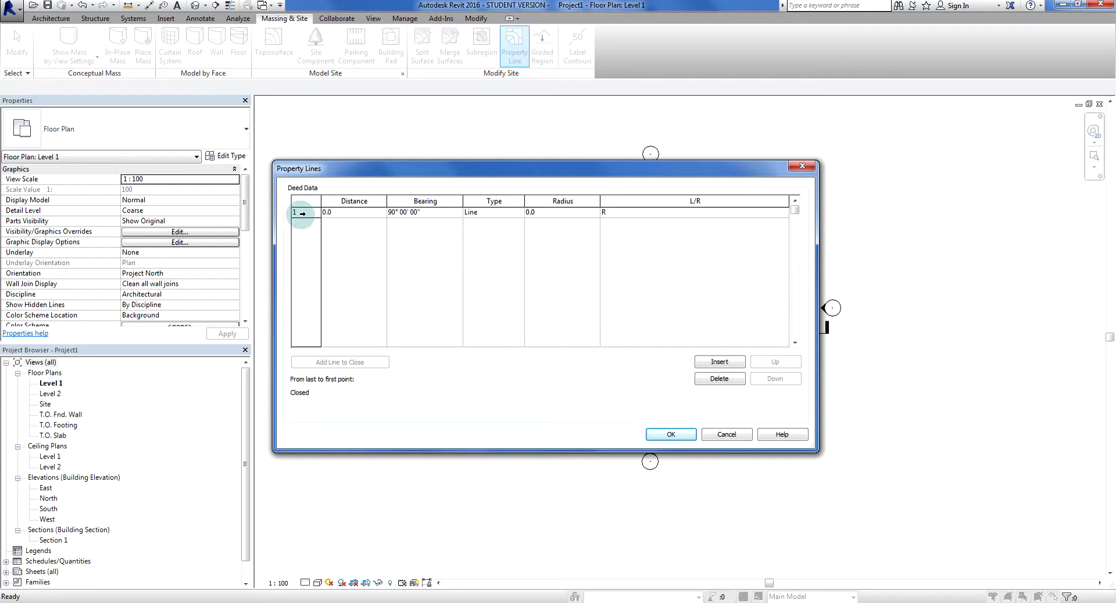
pyautogui.click(729, 363)
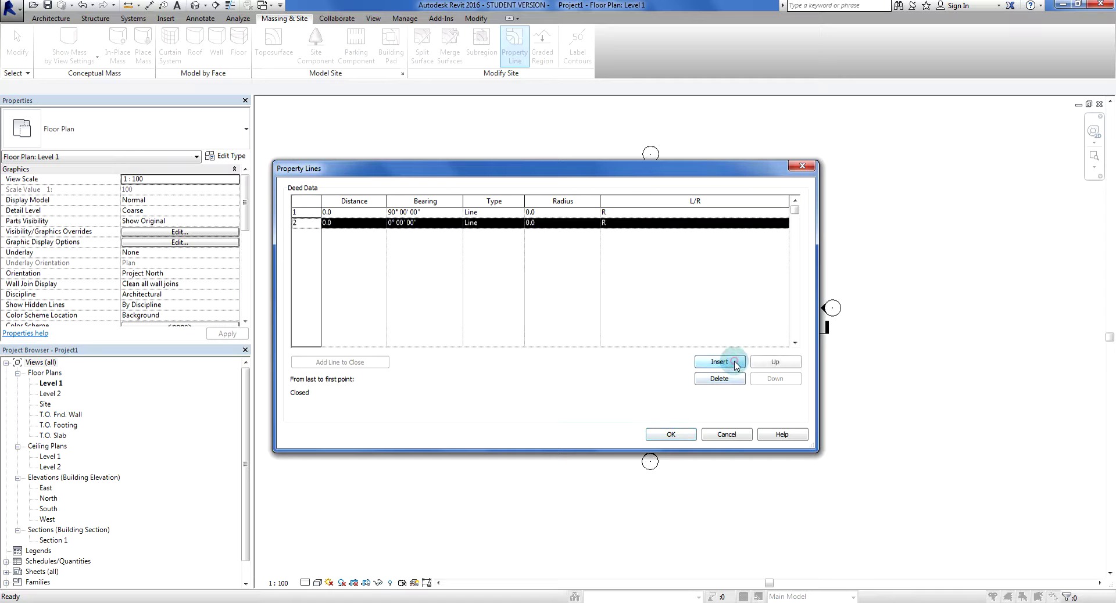
pyautogui.click(734, 363)
pyautogui.click(735, 364)
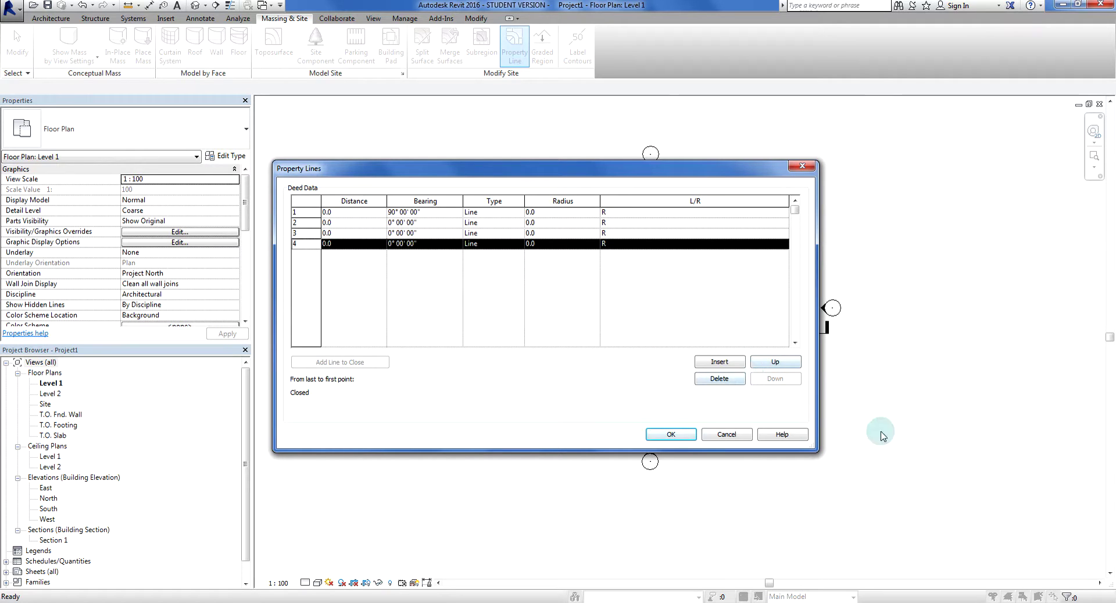
pyautogui.click(778, 363)
pyautogui.click(778, 363)
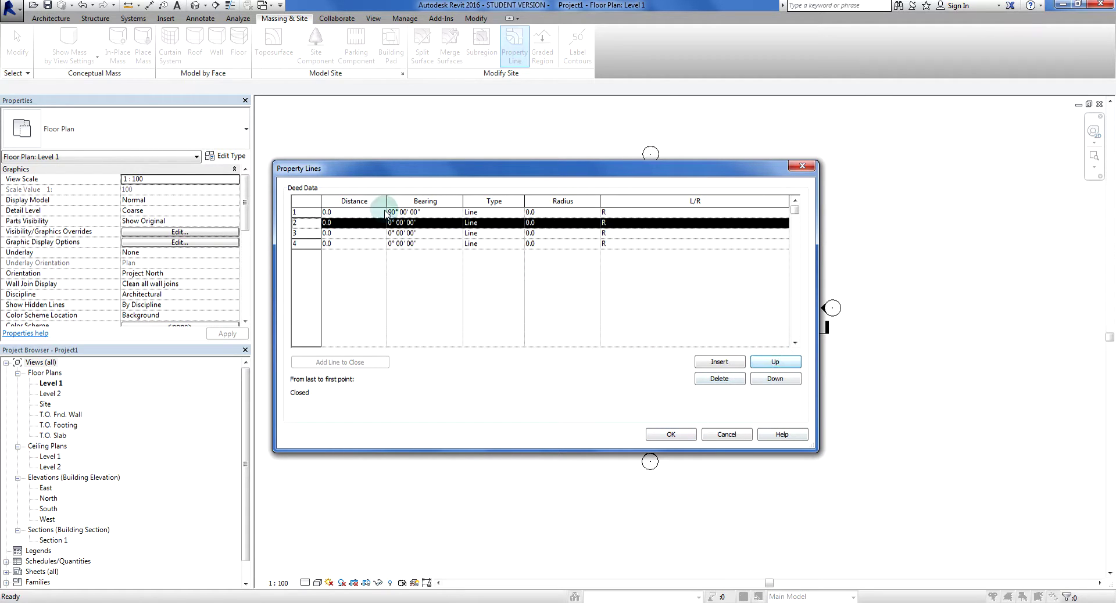
pyautogui.click(329, 213)
pyautogui.moveTo(333, 213); pyautogui.dragTo(303, 209)
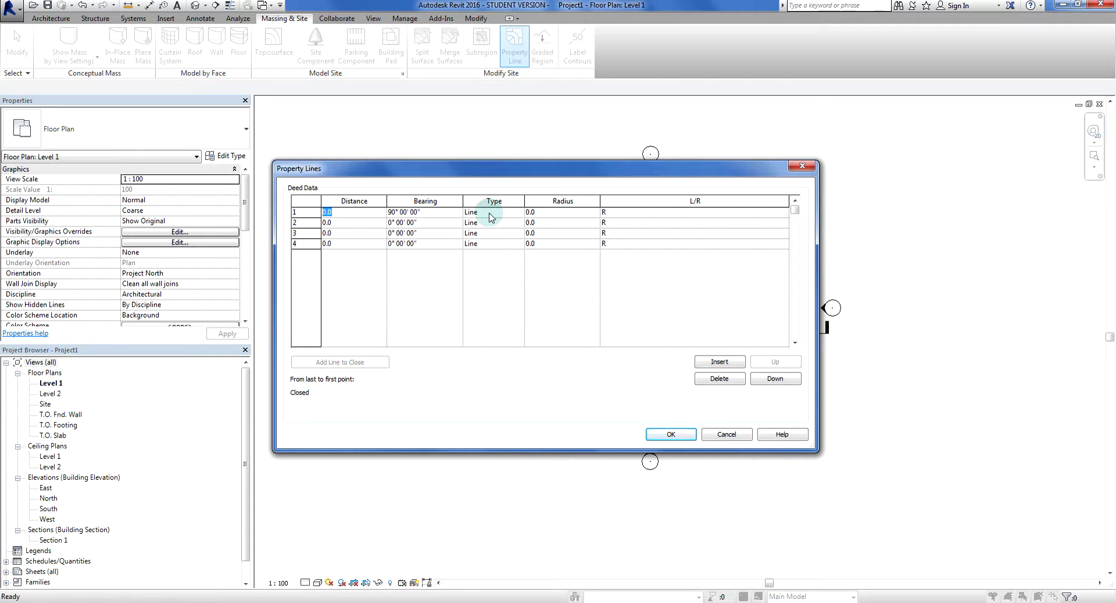
# Change row 1's segment Type to Arc and select its Radius value
pyautogui.click(435, 212)
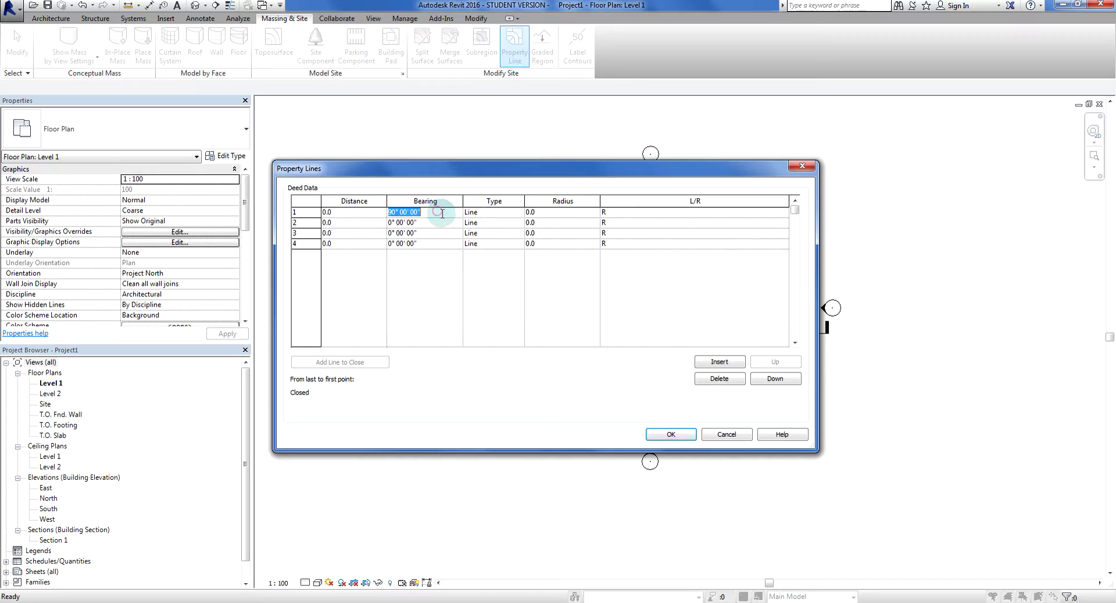
pyautogui.click(494, 216)
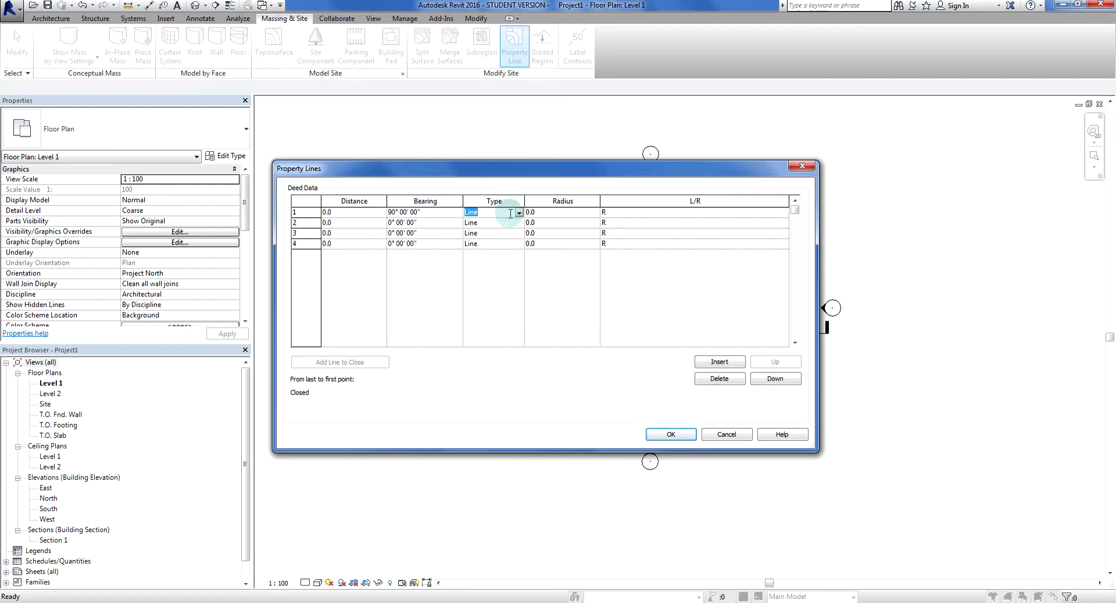
pyautogui.click(518, 213)
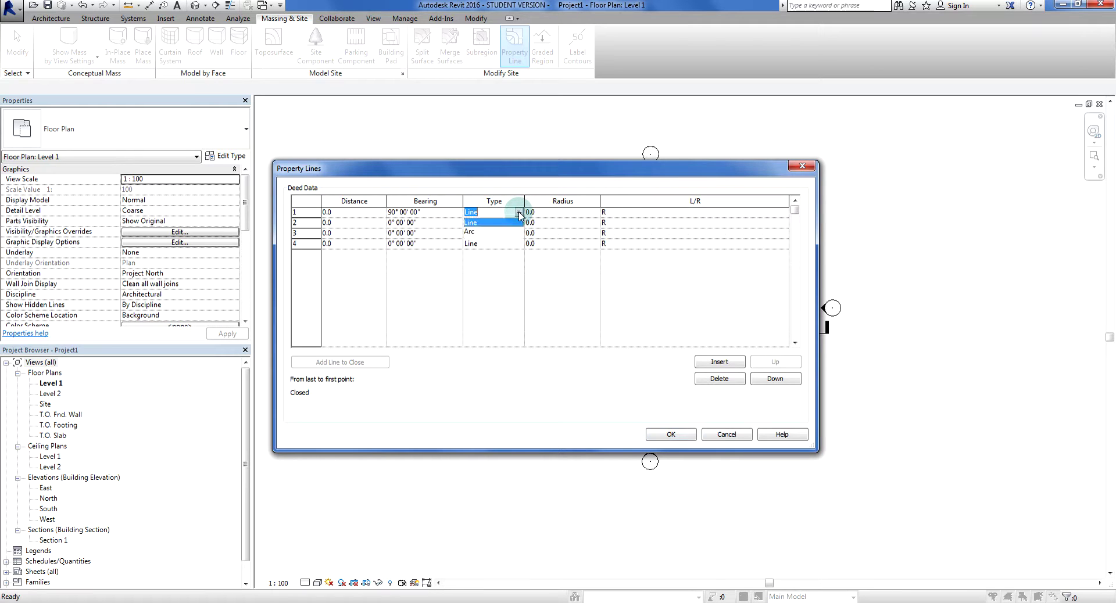
pyautogui.click(470, 233)
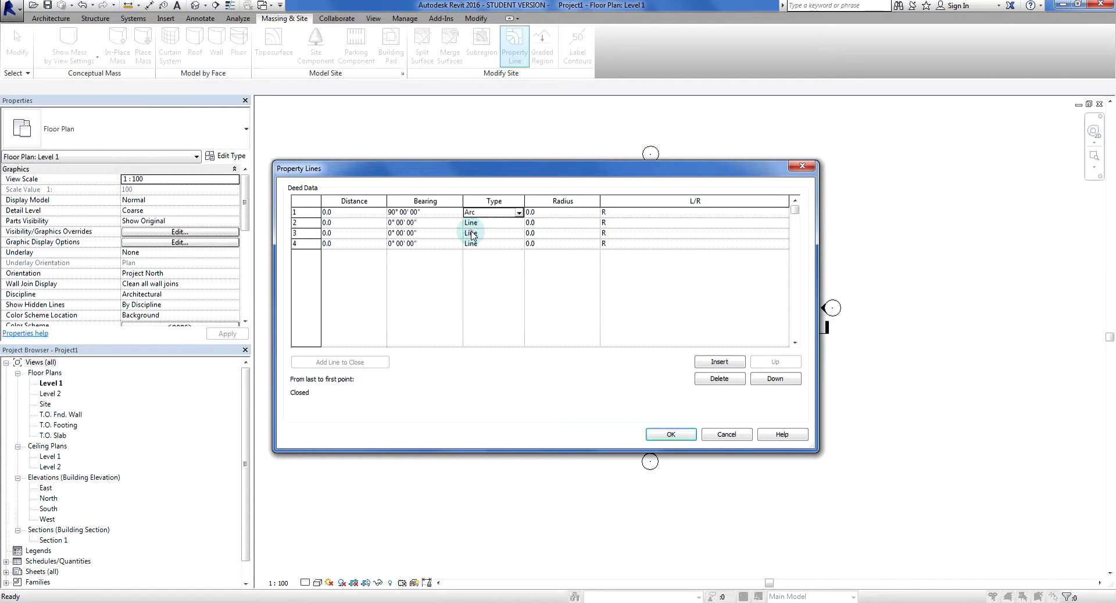
pyautogui.click(548, 215)
pyautogui.doubleClick(548, 216)
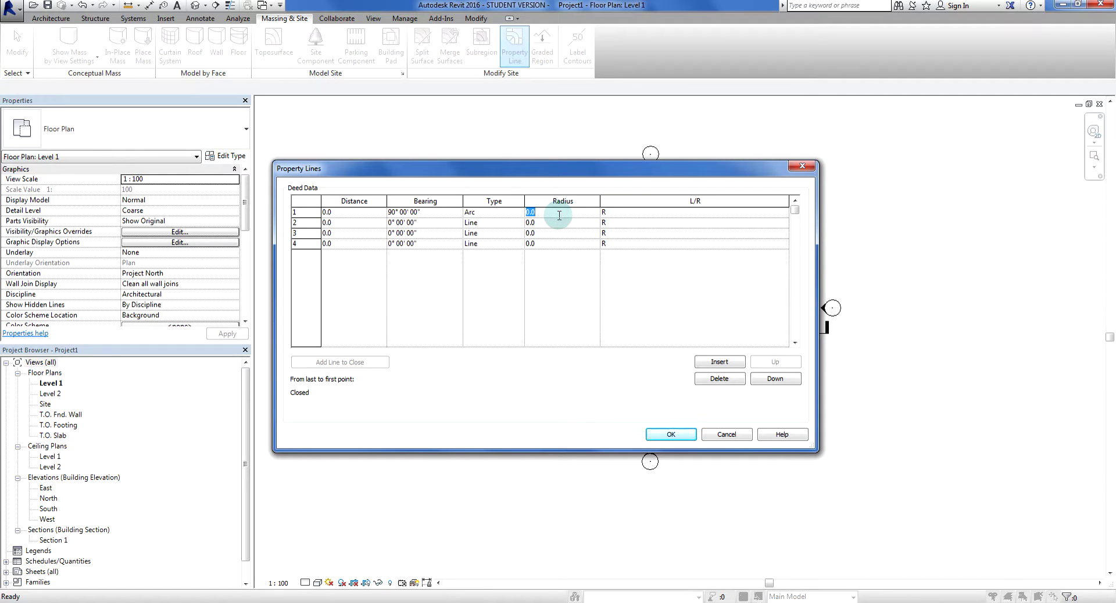
# Set row 1's arc L/R option to L
pyautogui.click(680, 213)
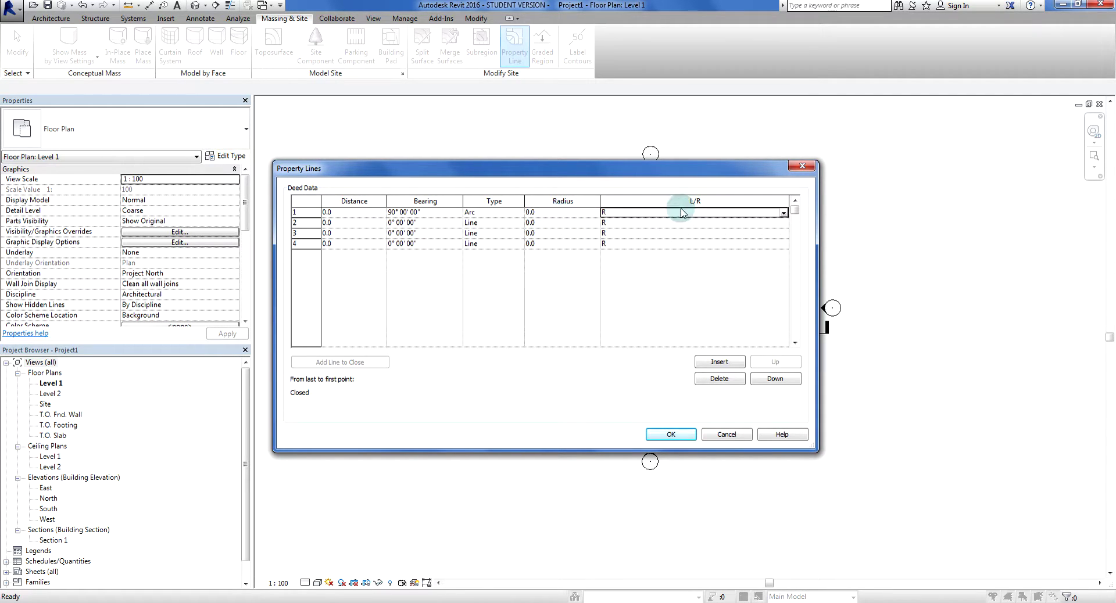
pyautogui.click(783, 212)
pyautogui.click(600, 222)
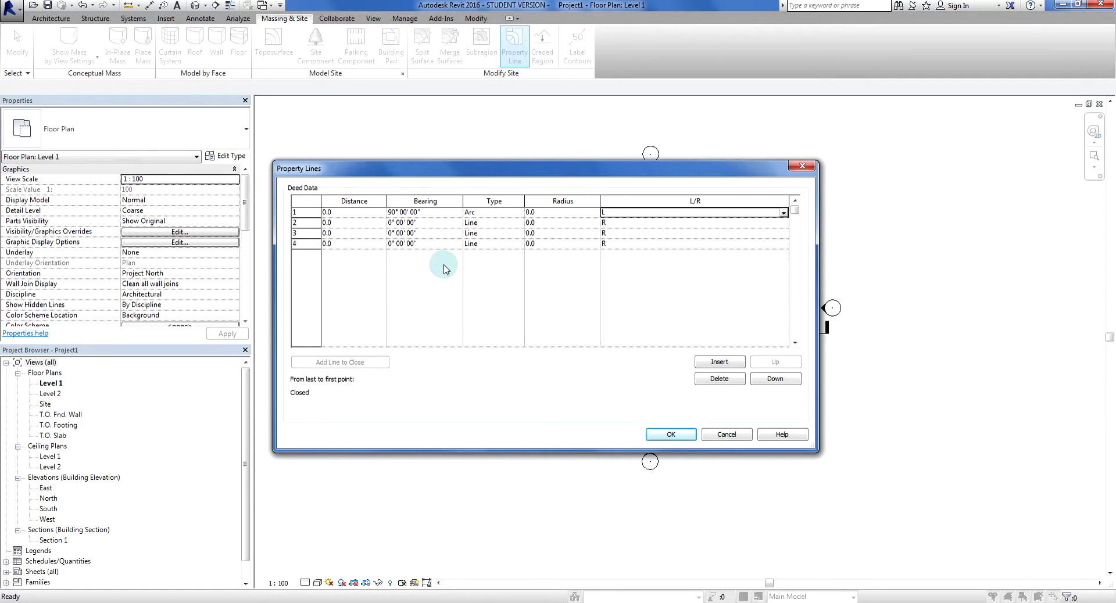
# Discard the deed table and draw the lot's straight sides as chained thin detail lines (DL)
pyautogui.click(727, 435)
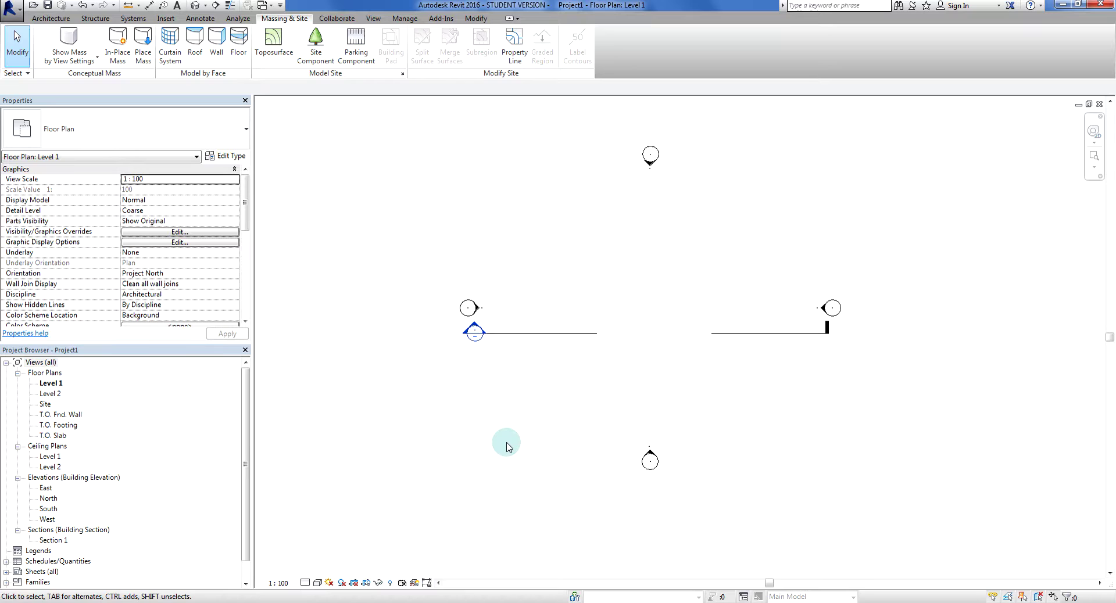
pyautogui.press('d')
pyautogui.press('l')
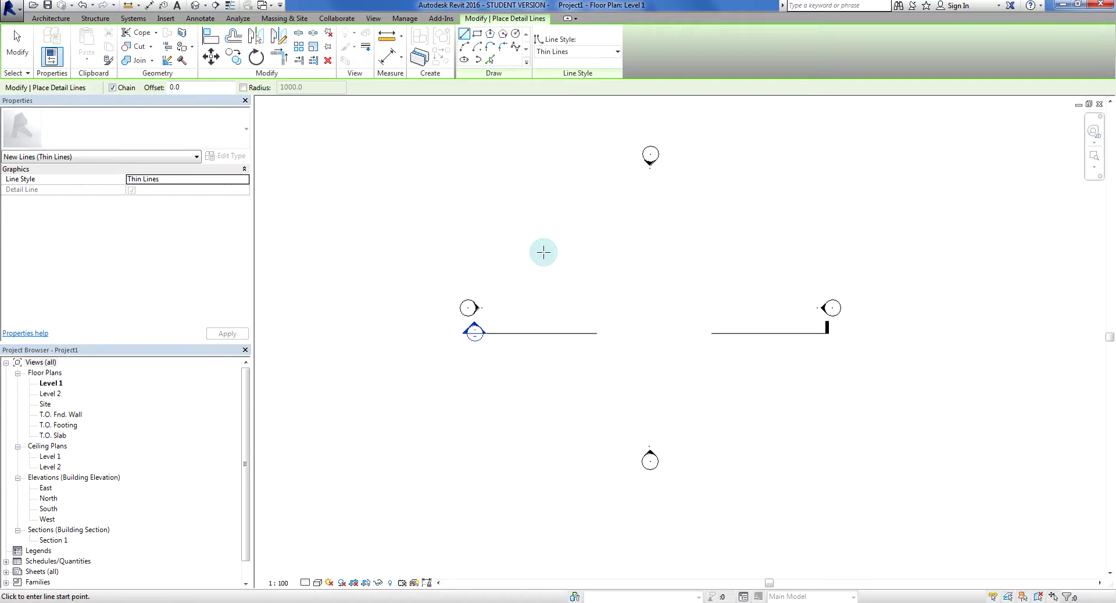
pyautogui.click(544, 252)
pyautogui.click(714, 252)
pyautogui.click(755, 385)
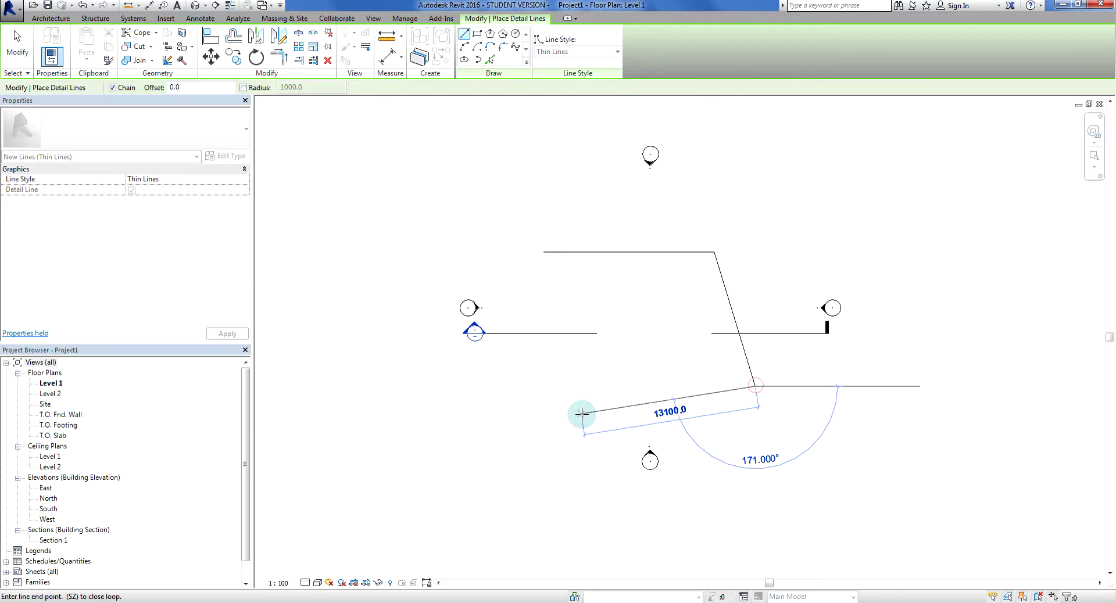
pyautogui.click(581, 414)
pyautogui.click(578, 301)
pyautogui.press('Escape')
pyautogui.press('Escape')
pyautogui.scroll(2, 579, 300)
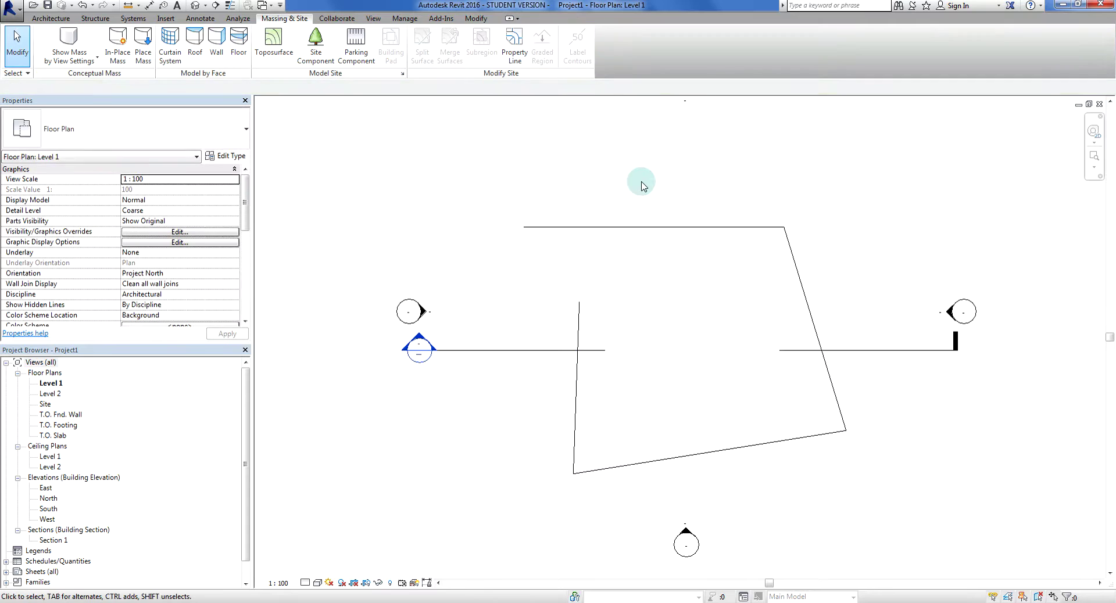
# Draw a Start-End-Radius arc joining the top side to the left side at the upper-left corner
pyautogui.press('d')
pyautogui.press('l')
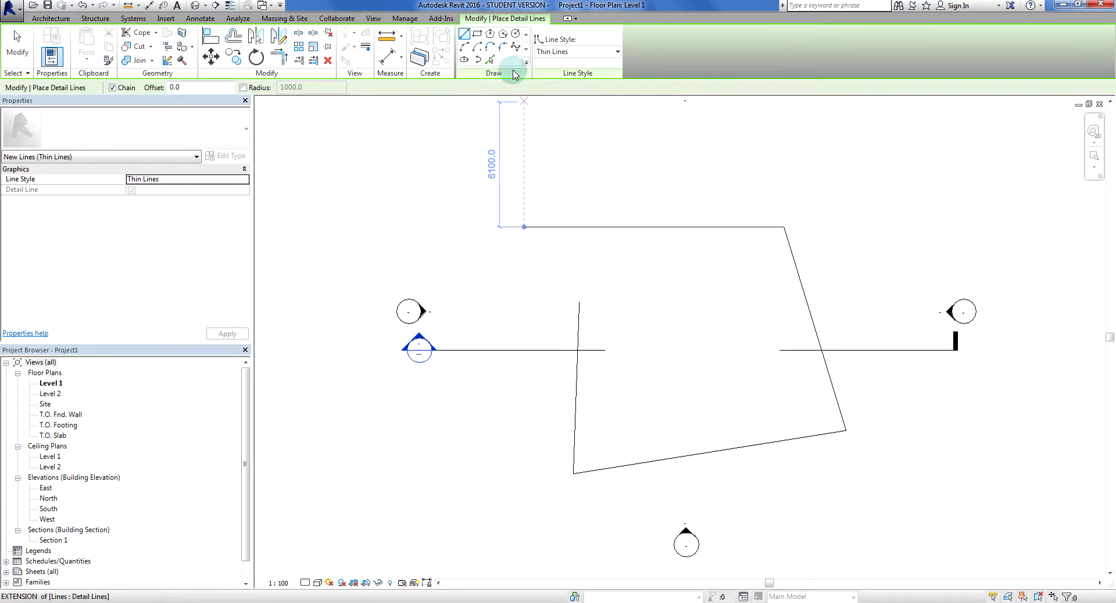
pyautogui.click(464, 47)
pyautogui.scroll(1, 568, 307)
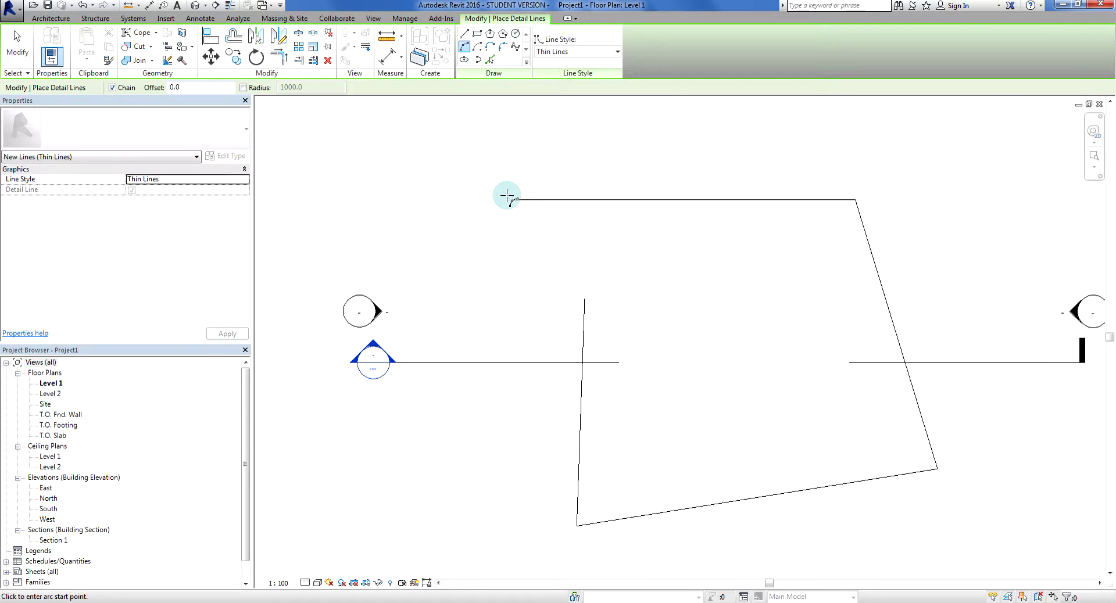
pyautogui.click(511, 200)
pyautogui.click(583, 300)
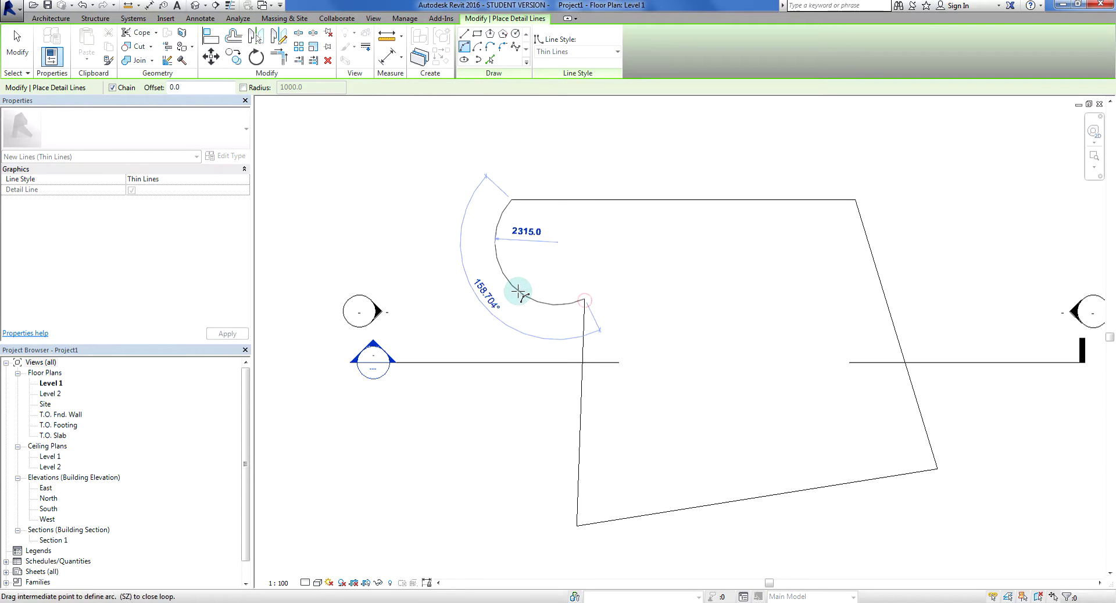
pyautogui.click(519, 292)
pyautogui.press('Escape')
pyautogui.press('Escape')
pyautogui.scroll(-1, 487, 345)
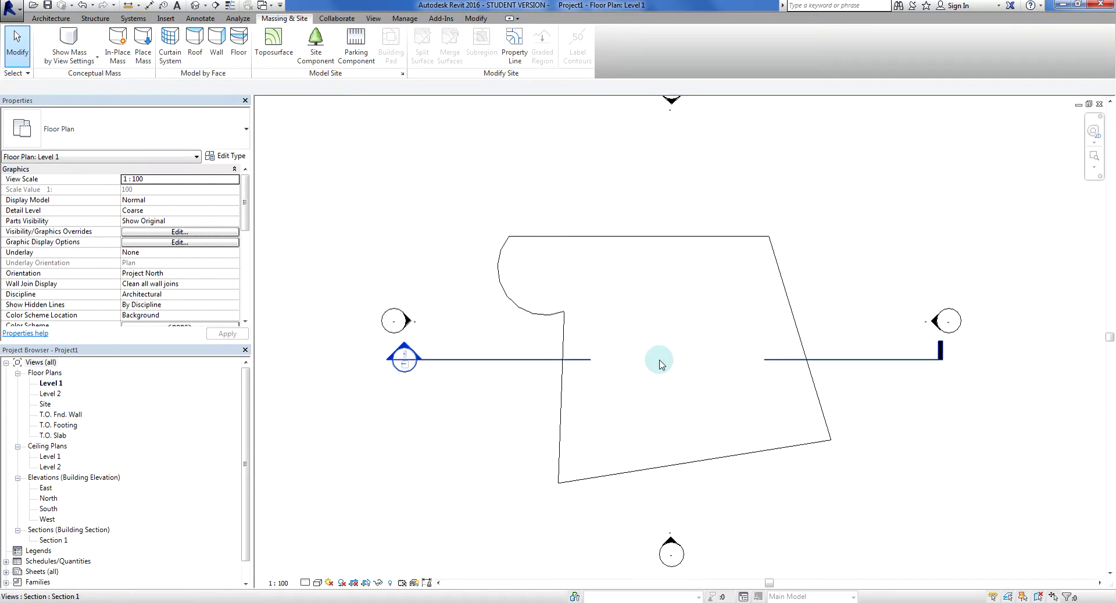
pyautogui.moveTo(659, 364); pyautogui.dragTo(629, 353, button='middle')
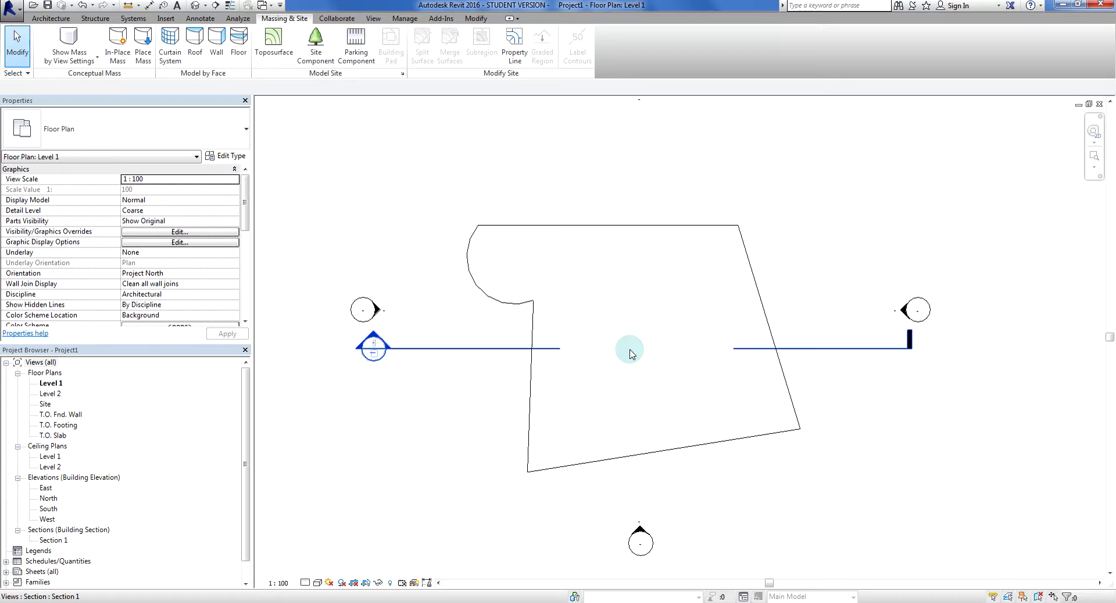
pyautogui.moveTo(632, 351); pyautogui.dragTo(621, 351, button='middle')
pyautogui.press('Escape')
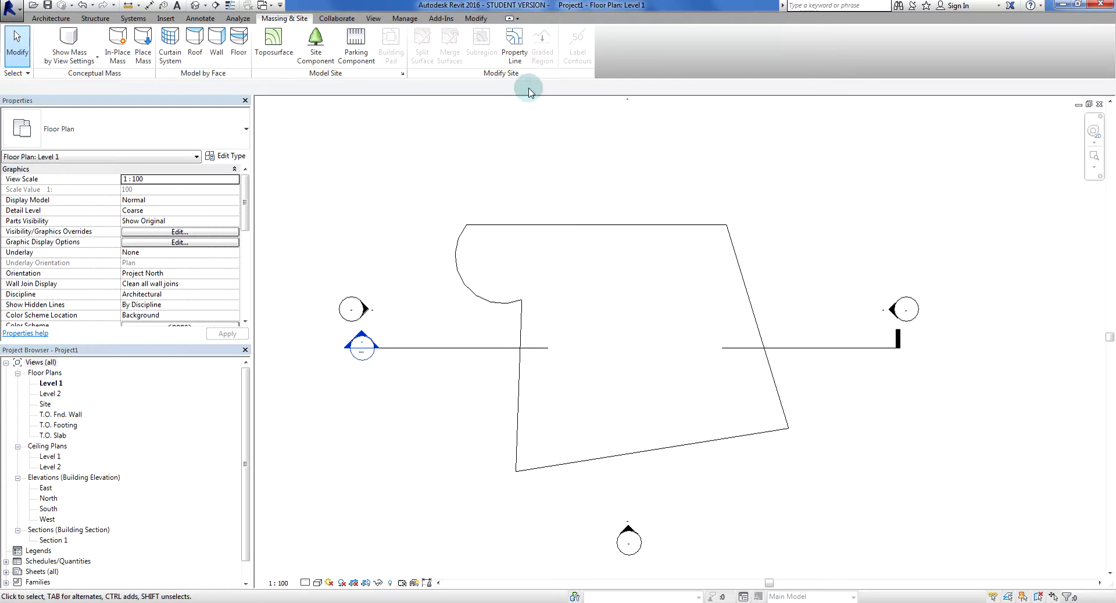
pyautogui.click(517, 164)
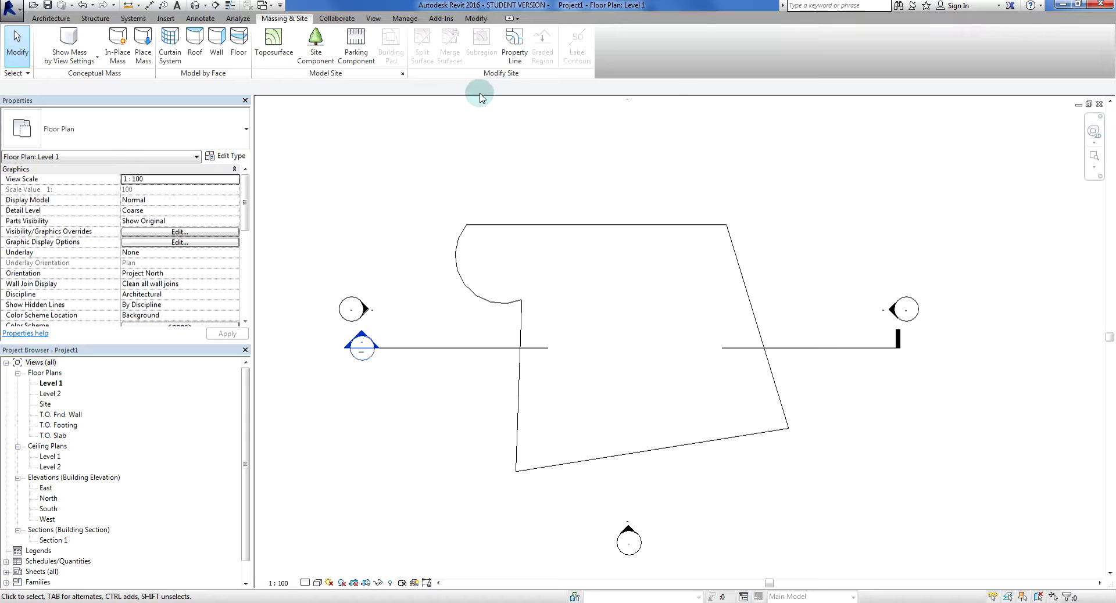
# Start a property line with 'Create by sketching' and switch to Pick Lines
pyautogui.click(523, 67)
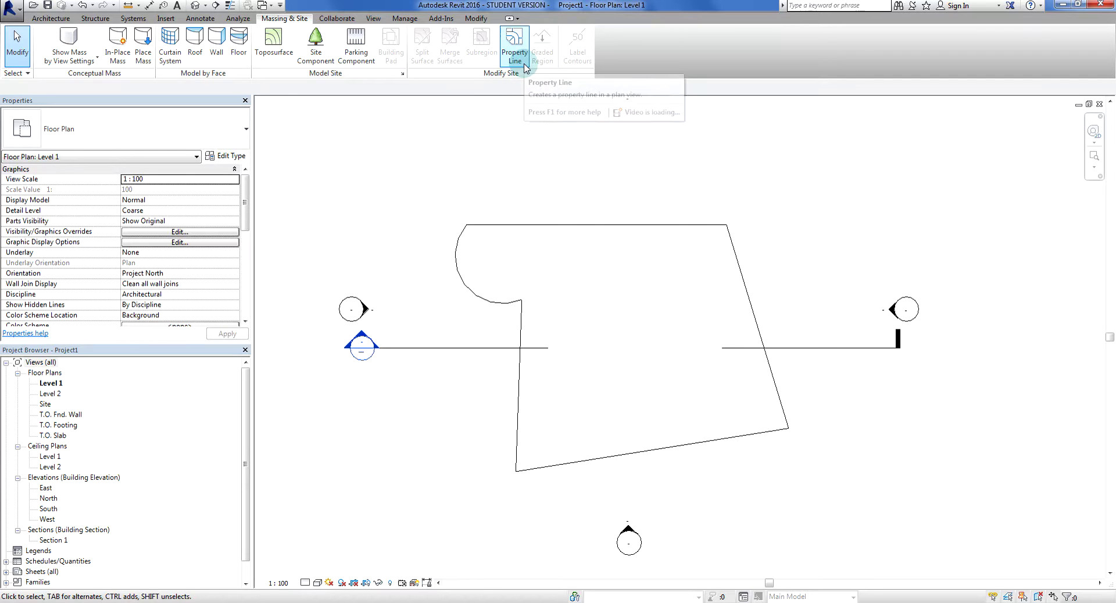
pyautogui.click(523, 67)
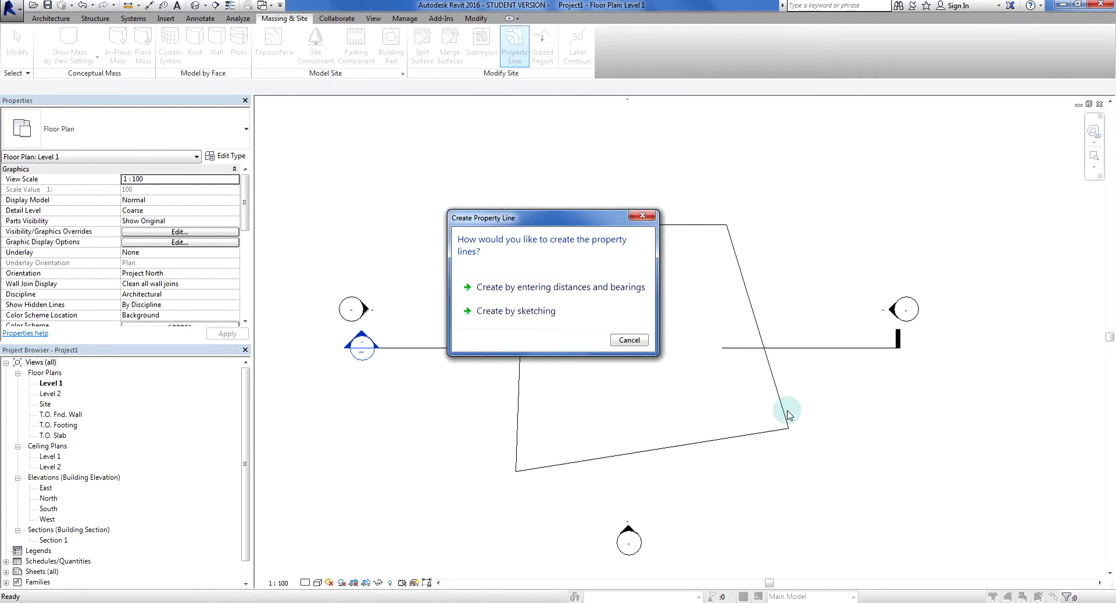
pyautogui.click(492, 312)
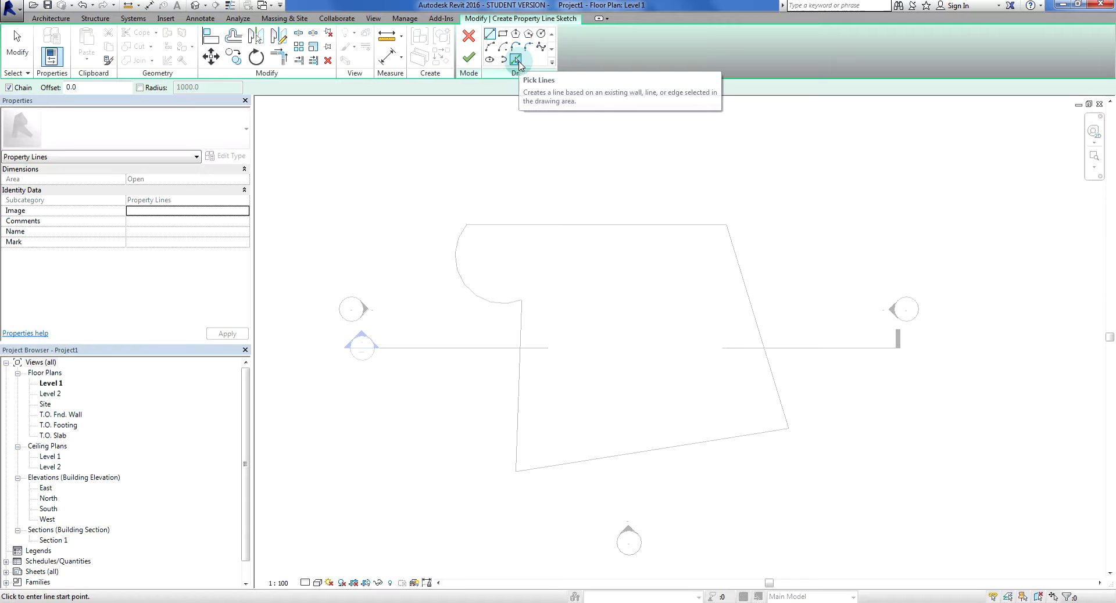
pyautogui.click(520, 78)
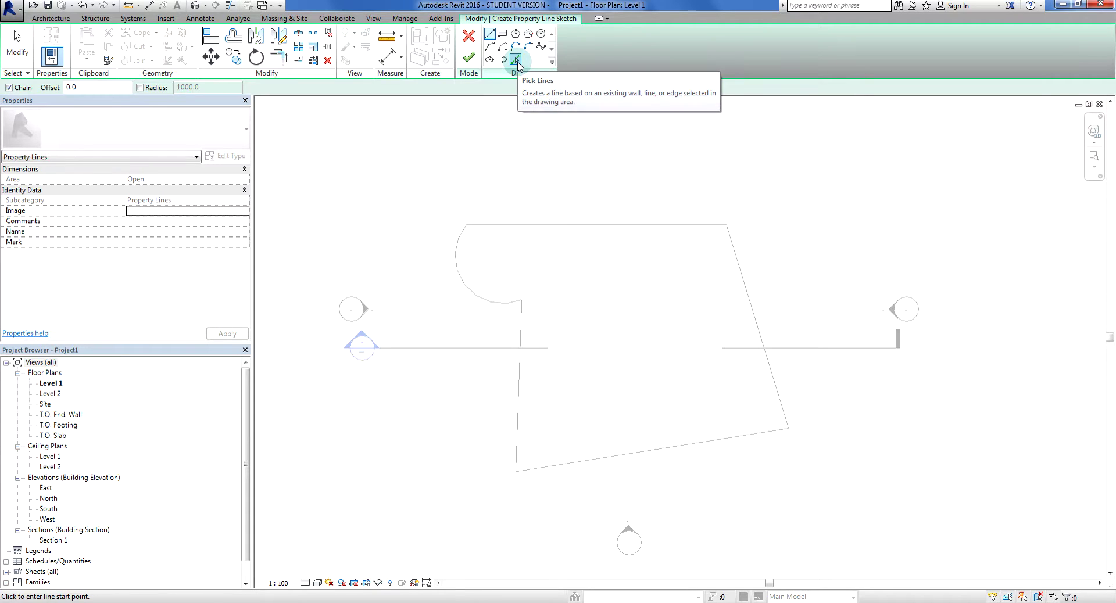
pyautogui.click(516, 60)
# Pick the outline's top, right, bottom and left edges plus the arc, then finish the sketch
pyautogui.click(555, 225)
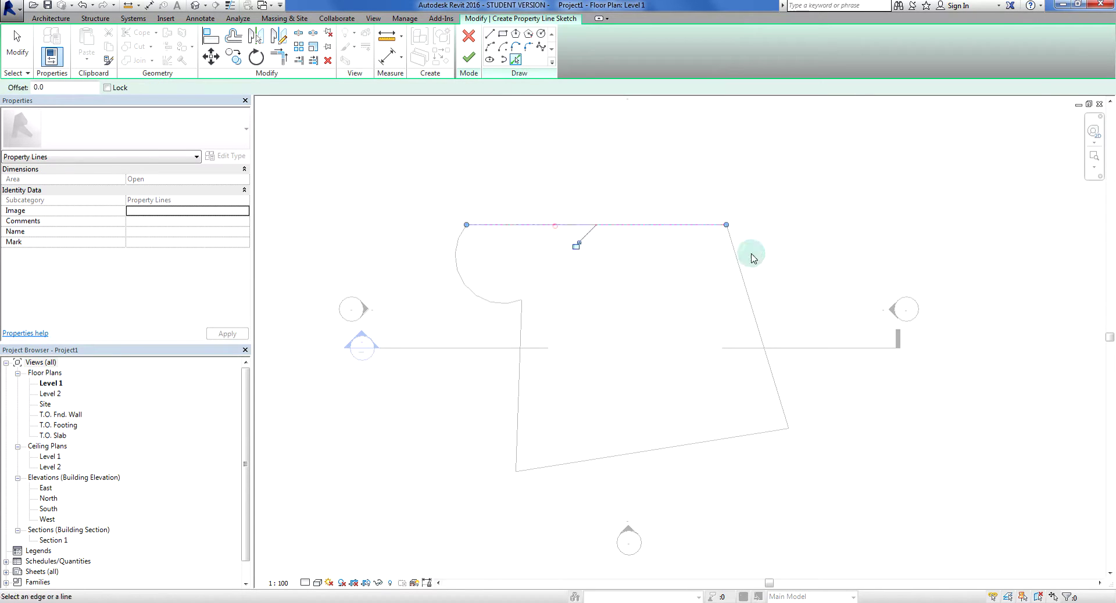
pyautogui.click(741, 260)
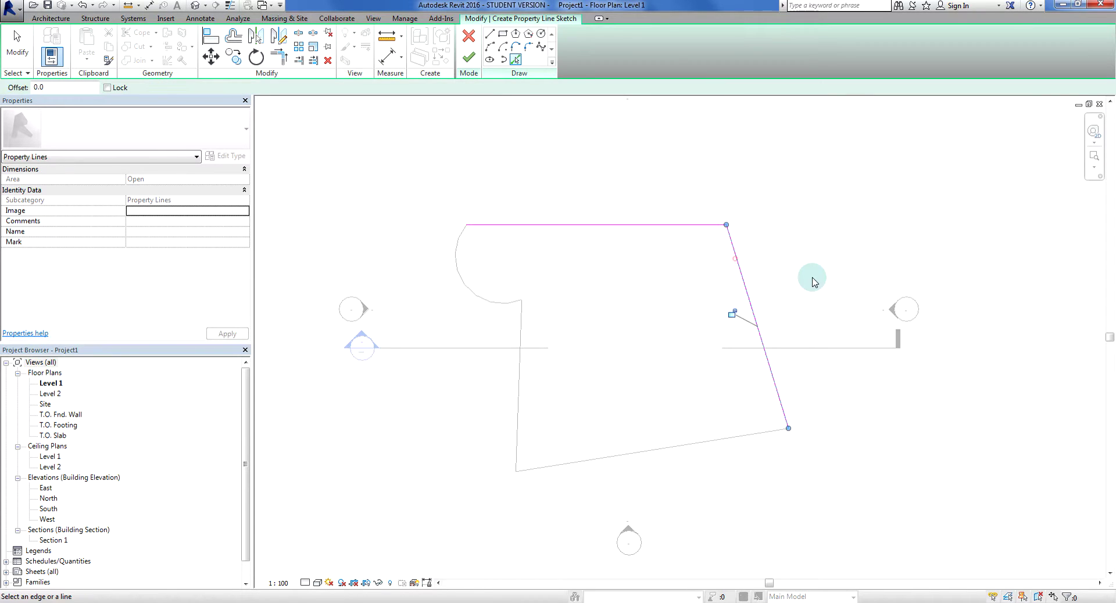
pyautogui.click(742, 433)
pyautogui.click(518, 411)
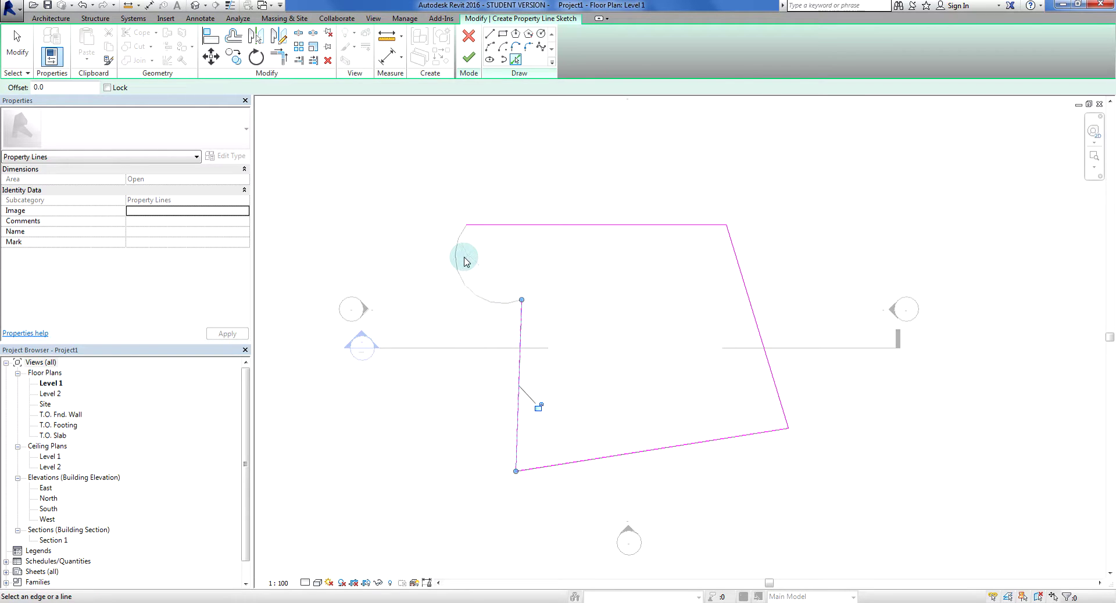
pyautogui.click(465, 293)
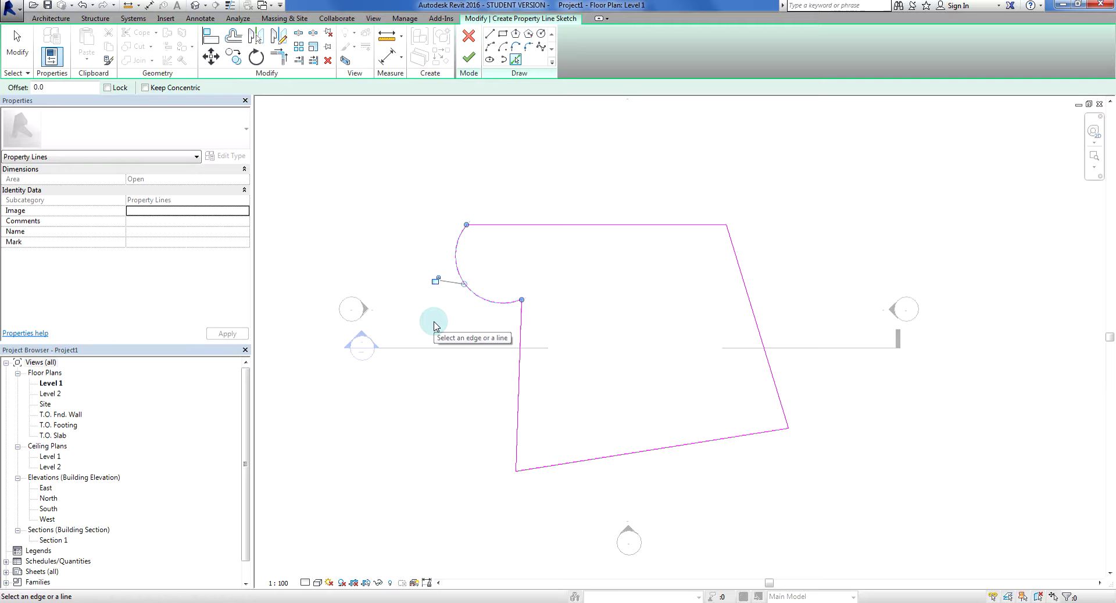
pyautogui.press('Escape')
pyautogui.scroll(3, 488, 307)
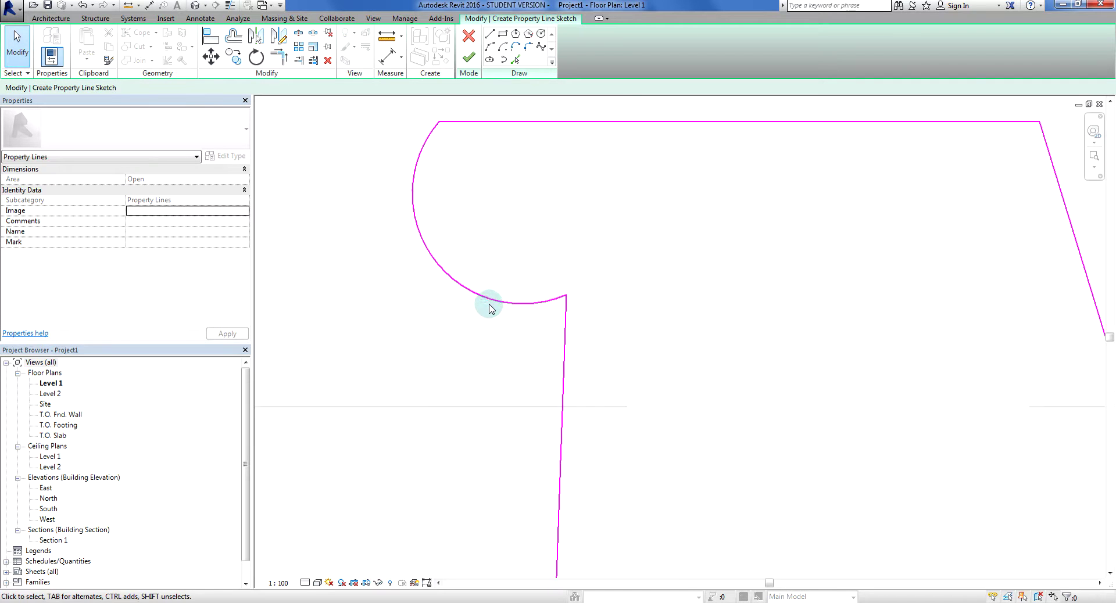
pyautogui.scroll(-4, 544, 438)
pyautogui.scroll(2, 514, 386)
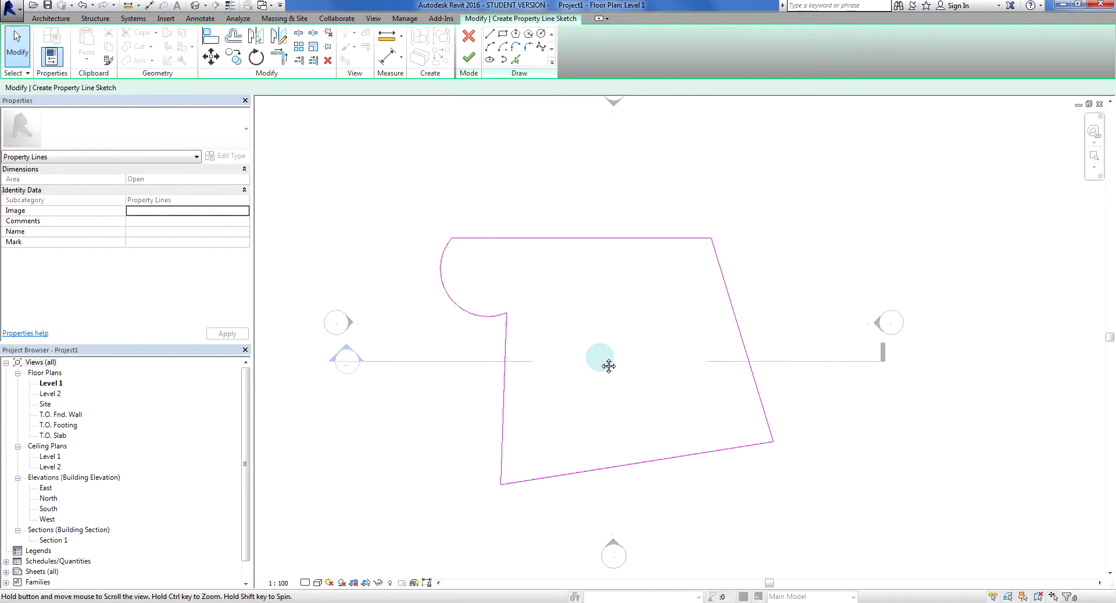
pyautogui.click(468, 57)
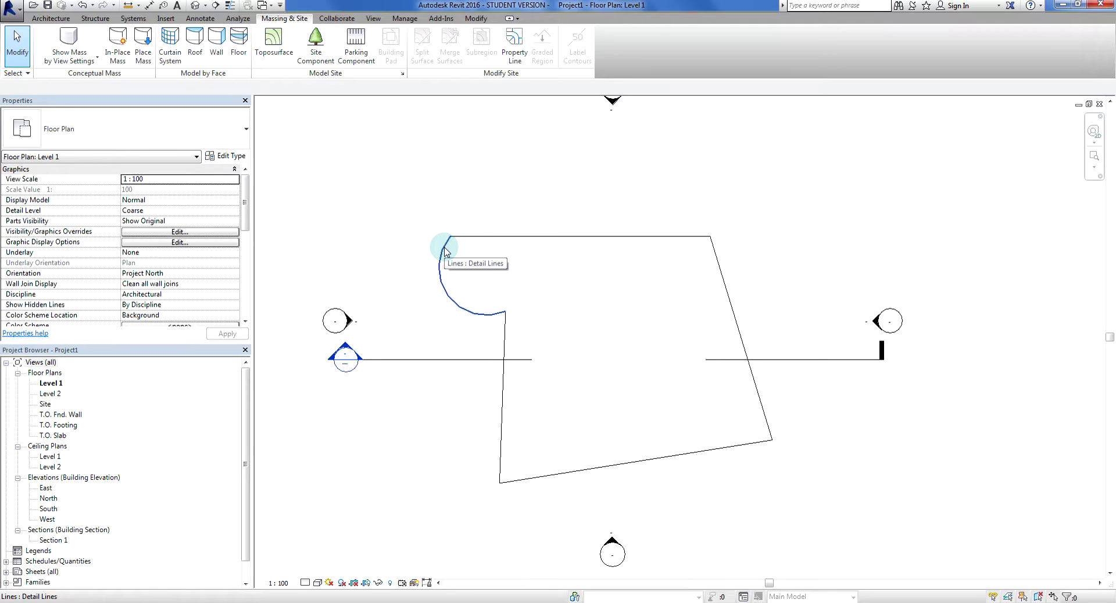
pyautogui.press('Tab')
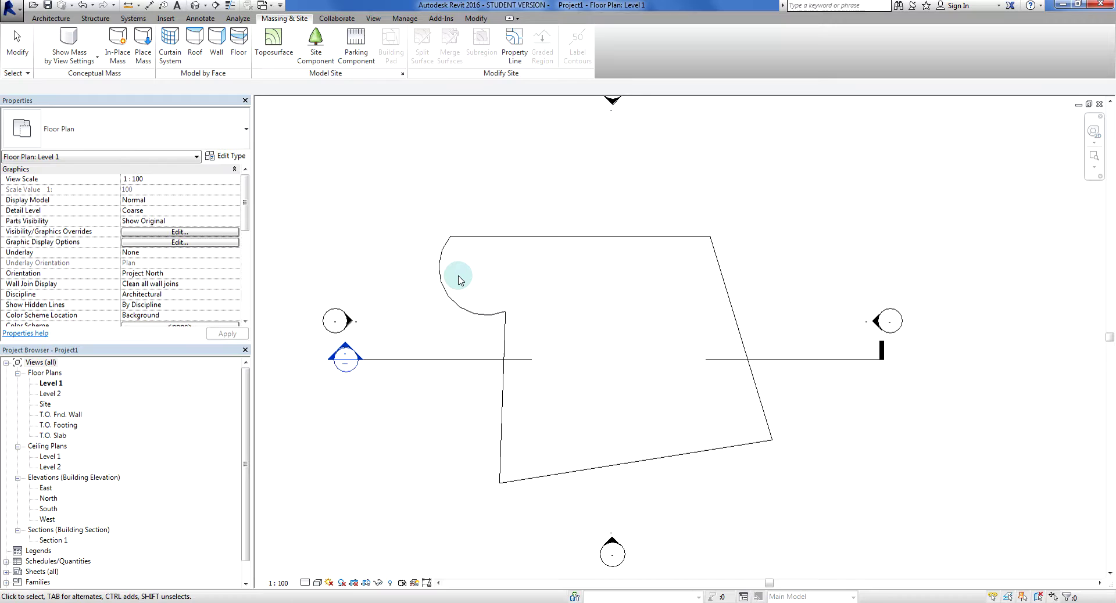
pyautogui.press('Escape')
pyautogui.press('Tab')
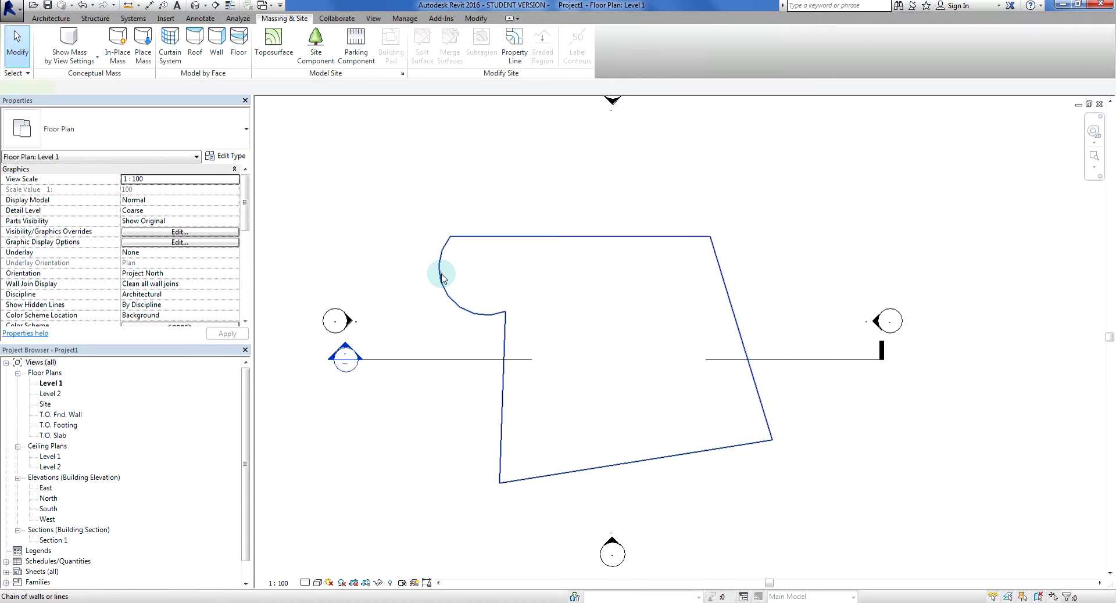
pyautogui.click(441, 277)
pyautogui.press('Delete')
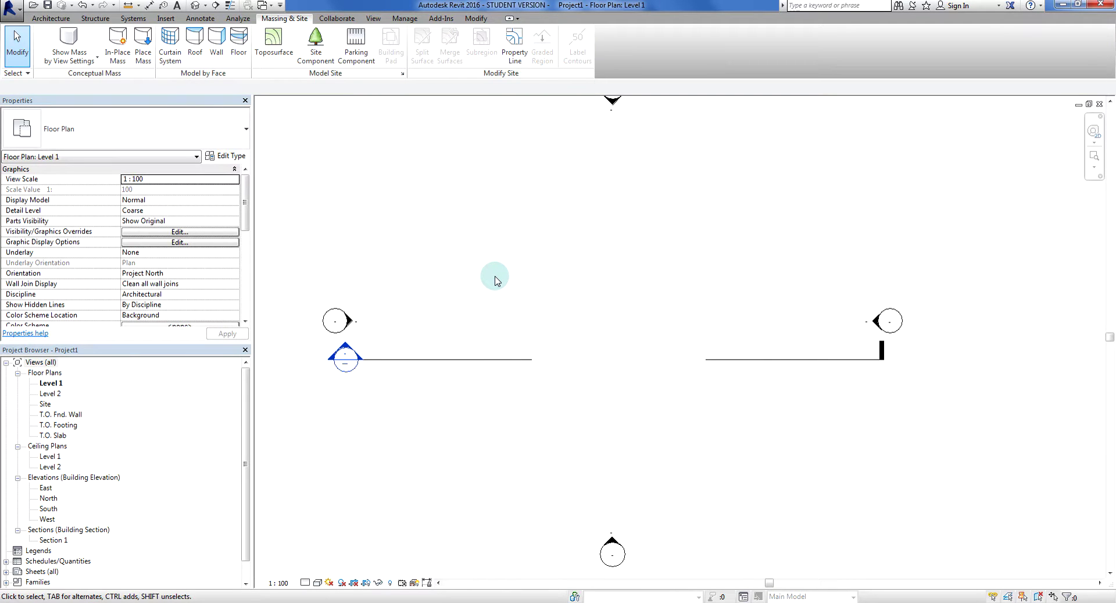
pyautogui.hotkey('ctrl', 'z')
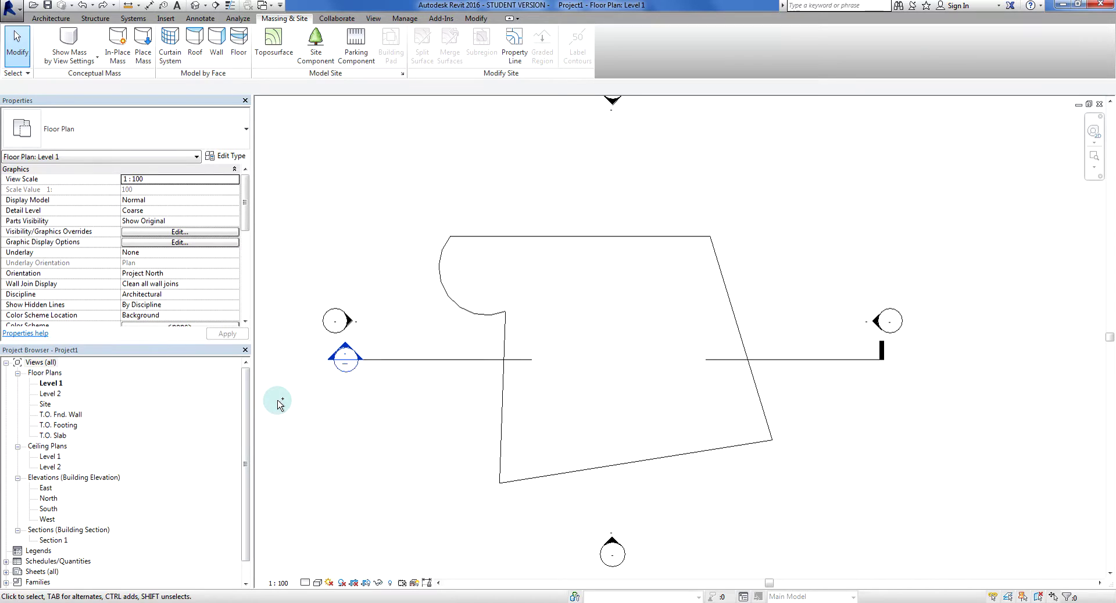
# Open the Site floor plan and bring the property boundary into view
pyautogui.doubleClick(48, 405)
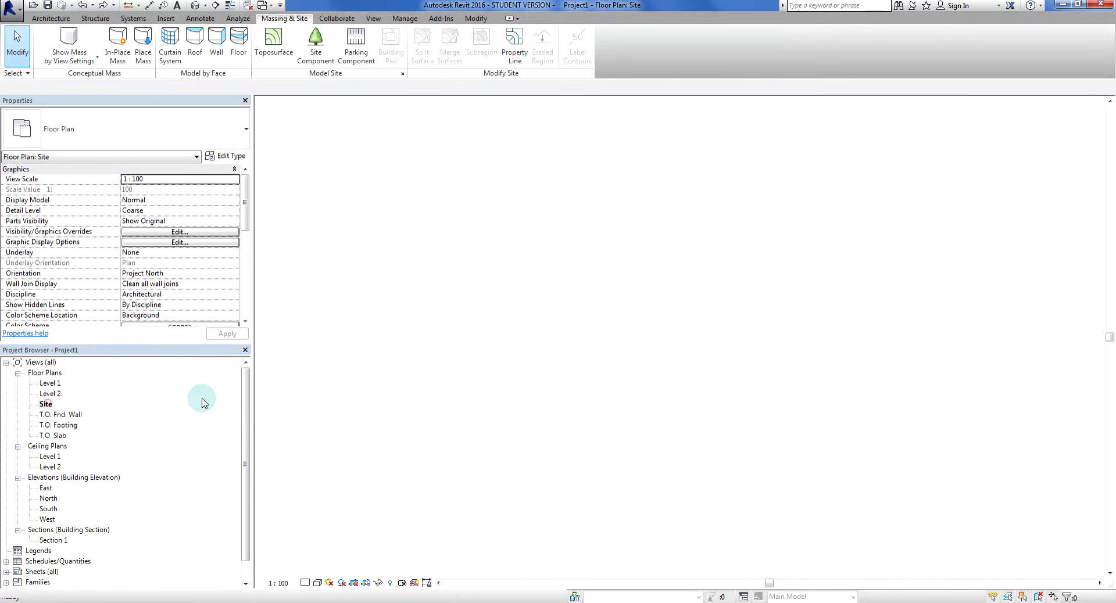
pyautogui.moveTo(543, 296); pyautogui.dragTo(582, 276, button='middle')
pyautogui.scroll(2, 575, 272)
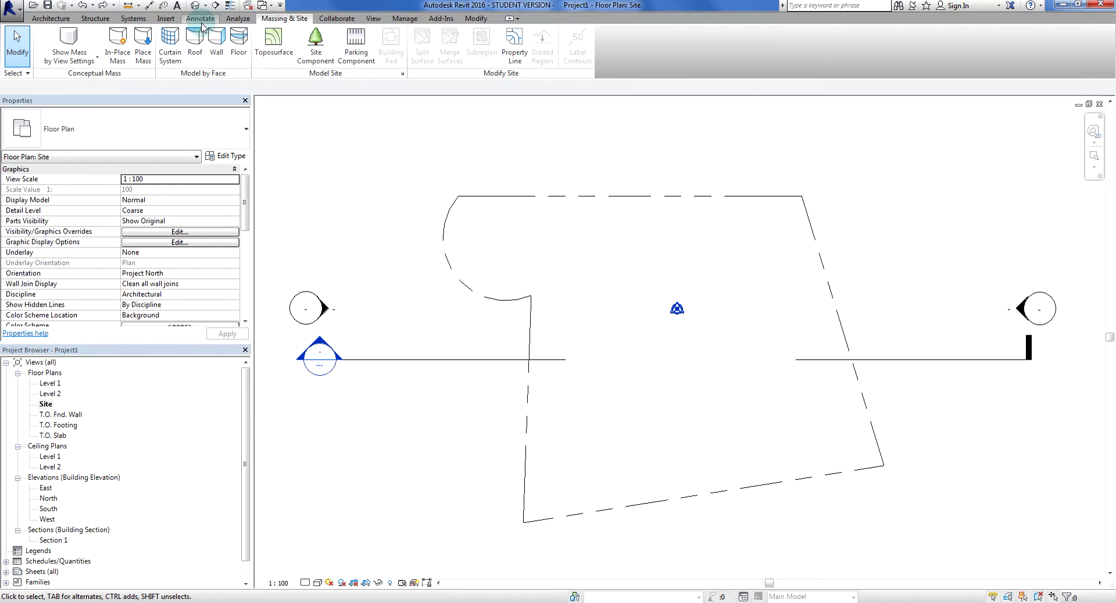
# With Tag by Category, tag the arc and the top, right, bottom and left property lines
pyautogui.click(200, 19)
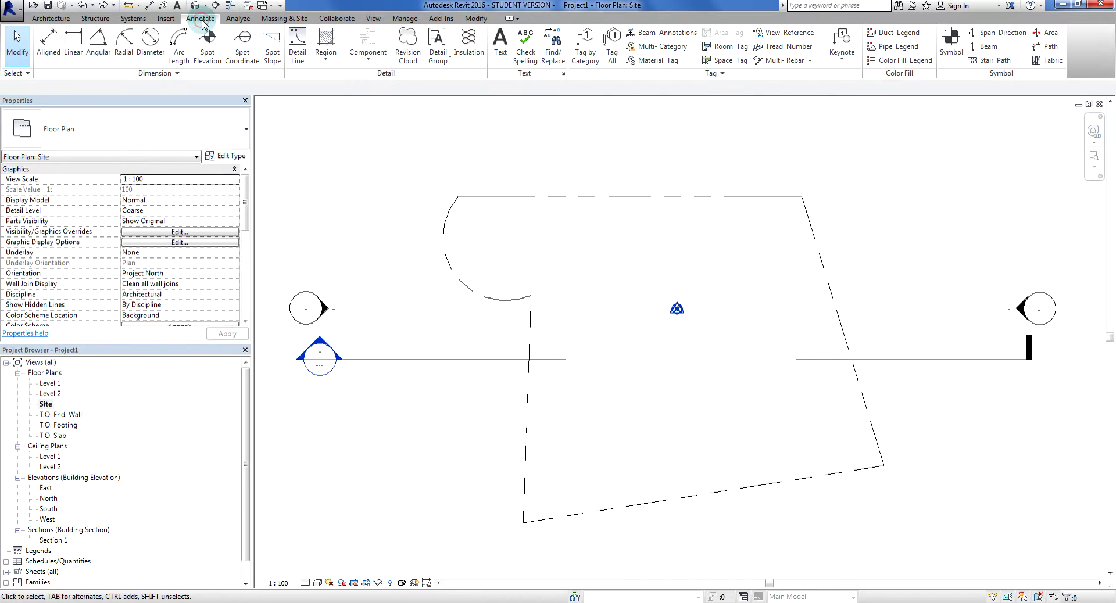
pyautogui.click(589, 60)
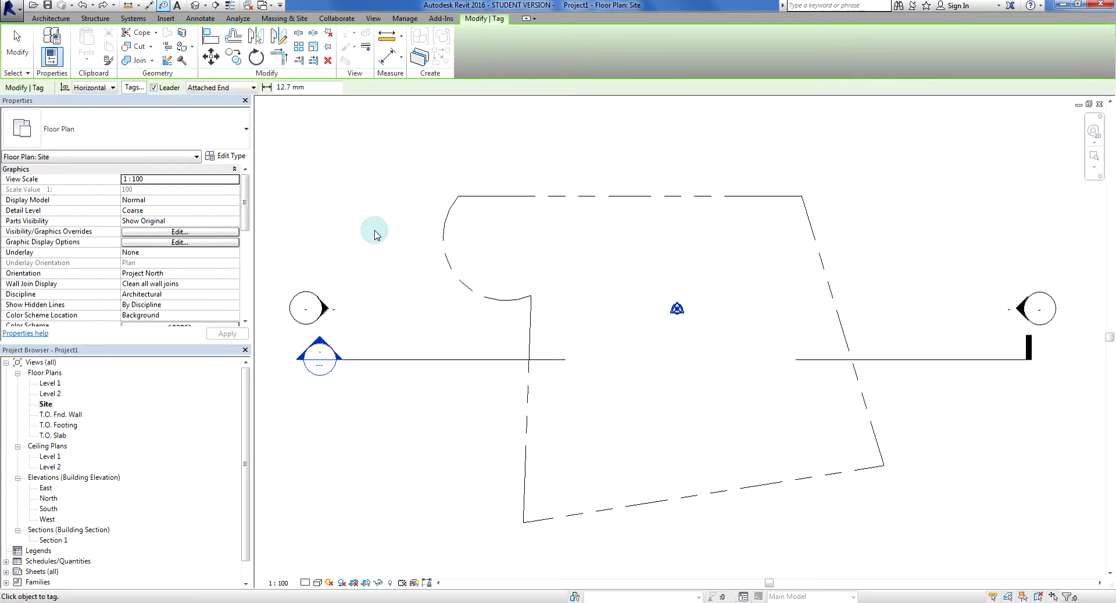
pyautogui.click(451, 274)
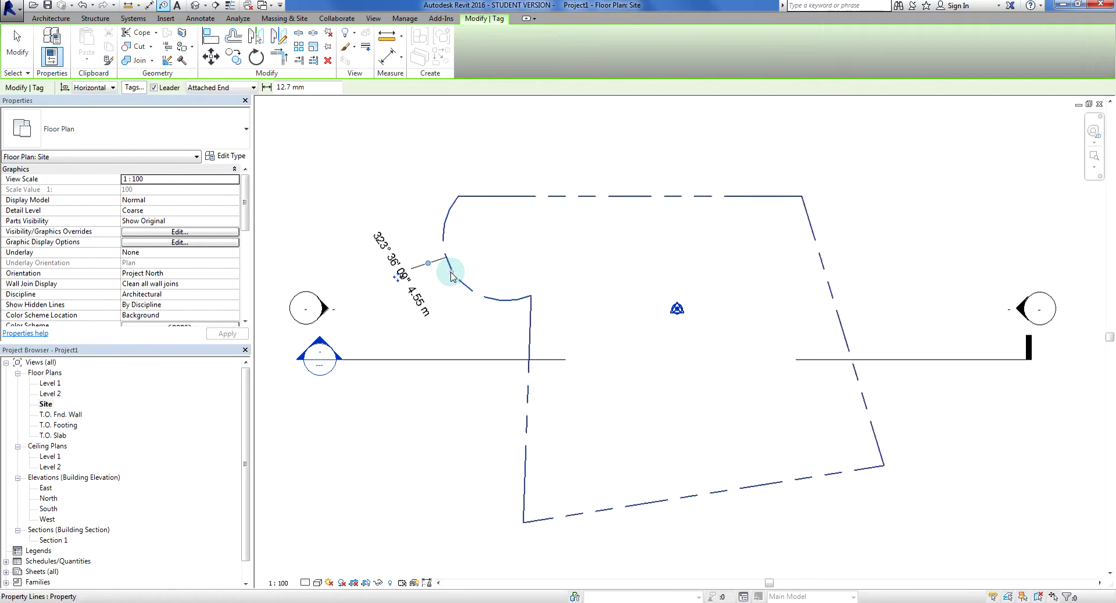
pyautogui.click(539, 203)
pyautogui.click(809, 225)
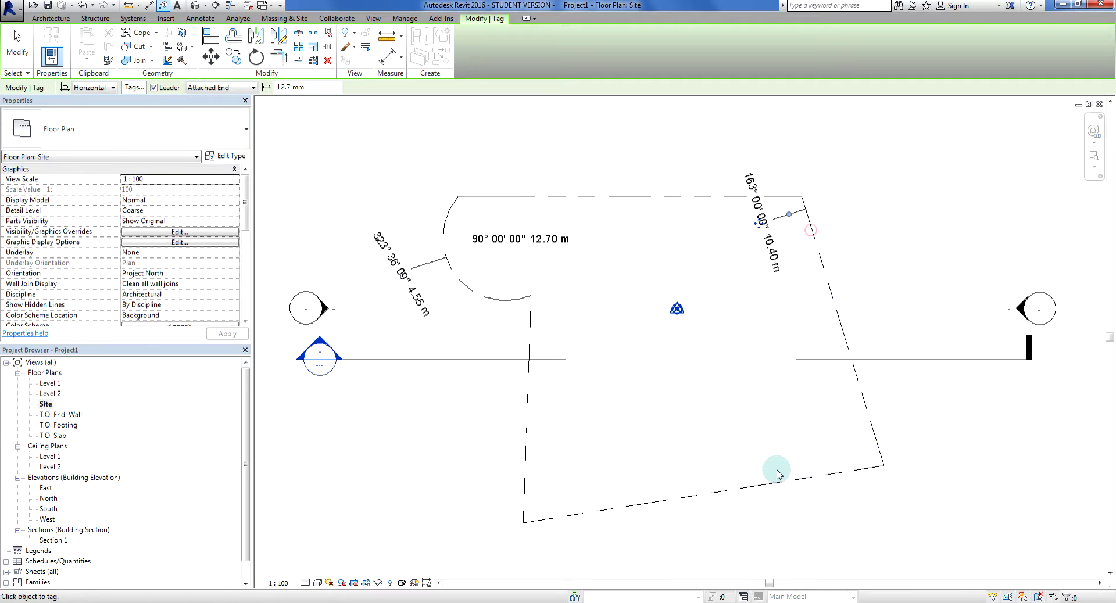
pyautogui.click(779, 485)
pyautogui.click(527, 459)
pyautogui.press('Escape')
pyautogui.press('Escape')
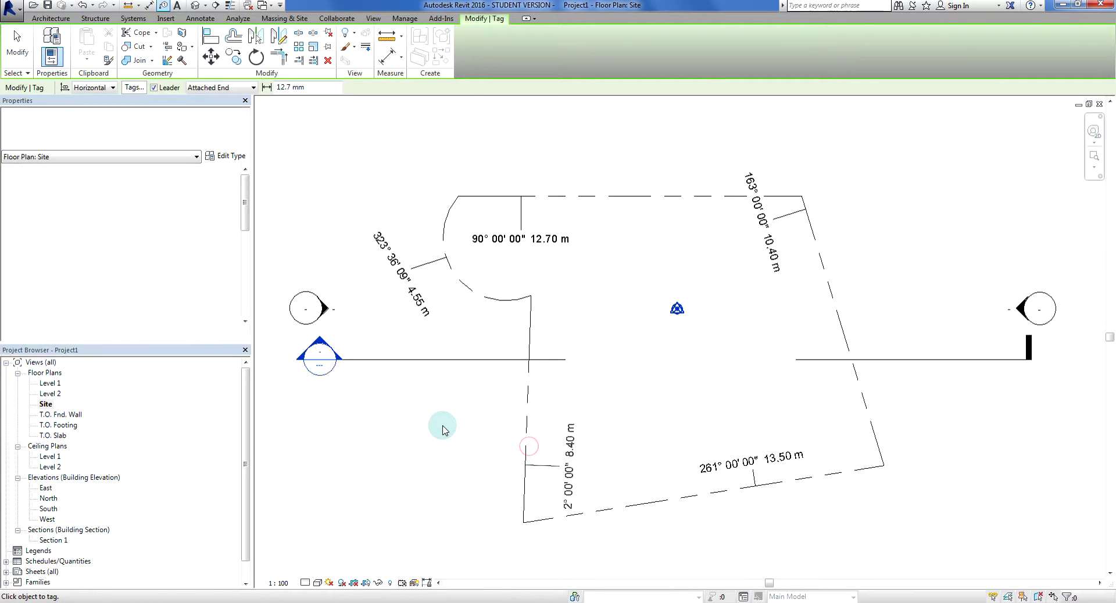
pyautogui.scroll(3, 538, 487)
pyautogui.scroll(-4, 810, 473)
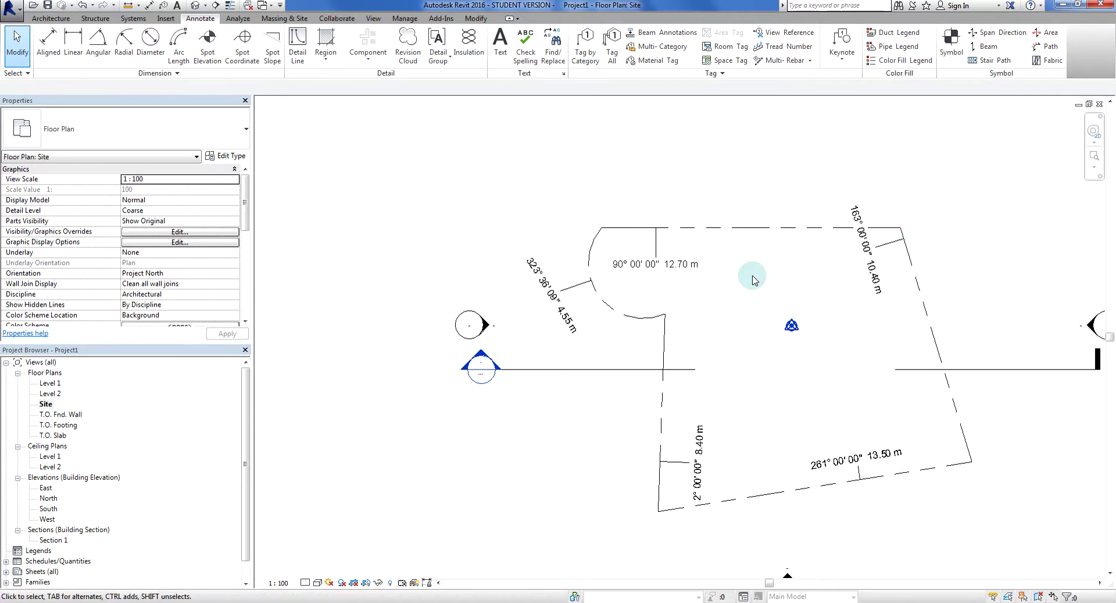
pyautogui.scroll(-1, 643, 259)
pyautogui.scroll(2, 642, 259)
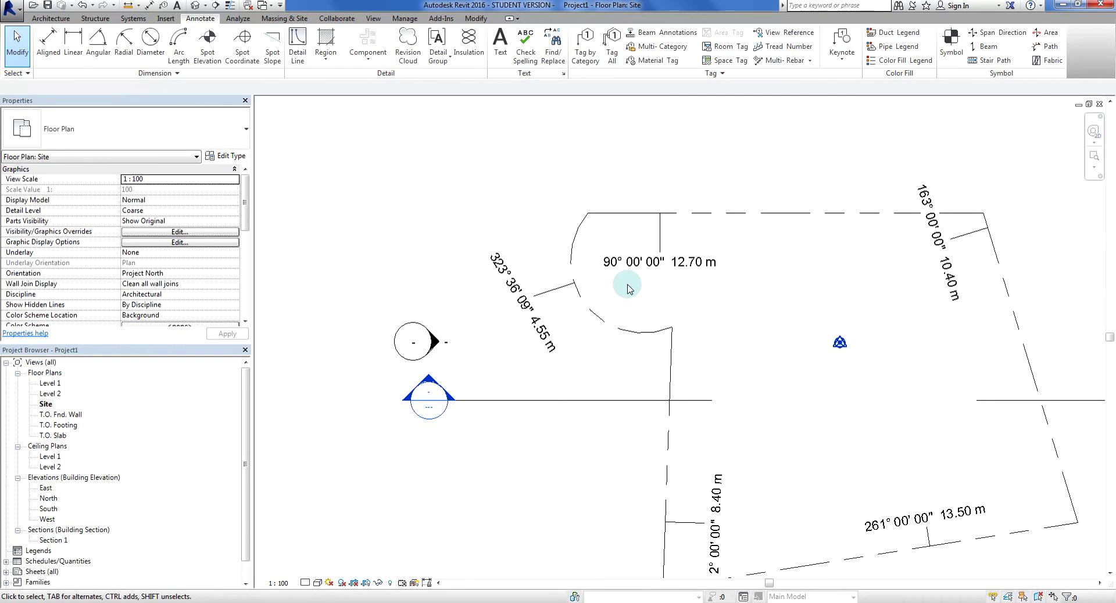
# Measure from the arc's lower corner with ME, then cancel the measurement
pyautogui.press('m')
pyautogui.press('e')
pyautogui.scroll(2, 628, 308)
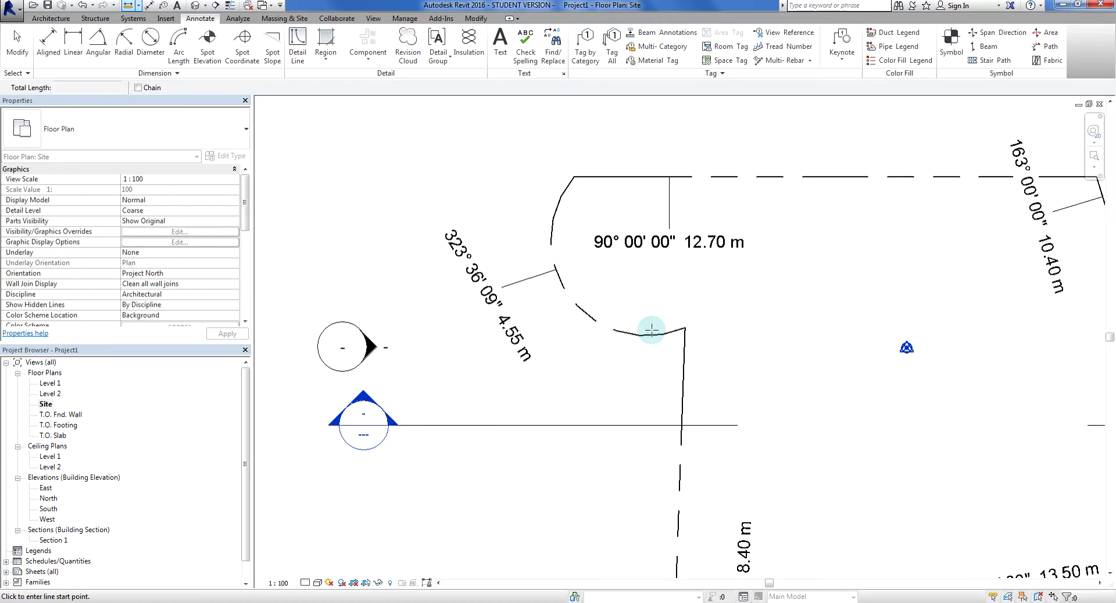
pyautogui.click(685, 328)
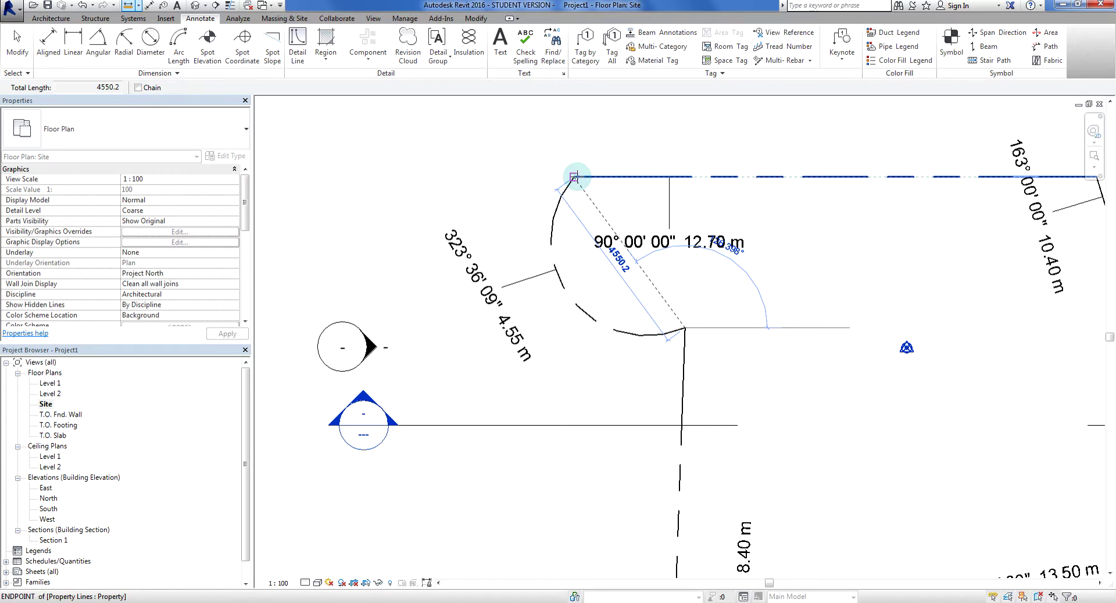
pyautogui.press('Escape')
pyautogui.press('Escape')
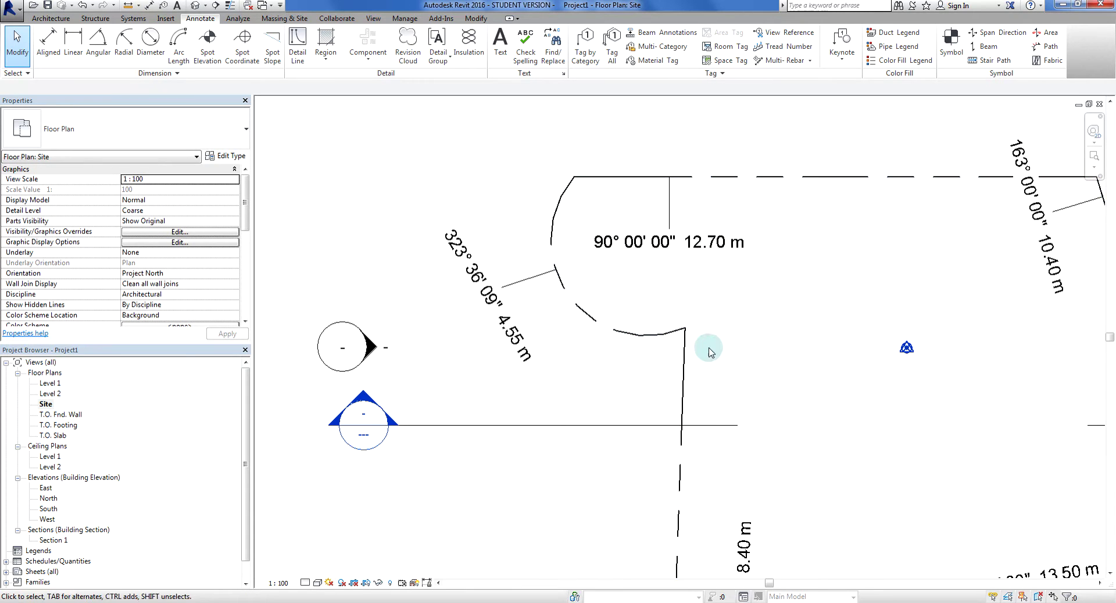
# Draw chained thin helper lines: horizontal right from the arc's lower corner, then to its upper end
pyautogui.press('d')
pyautogui.press('l')
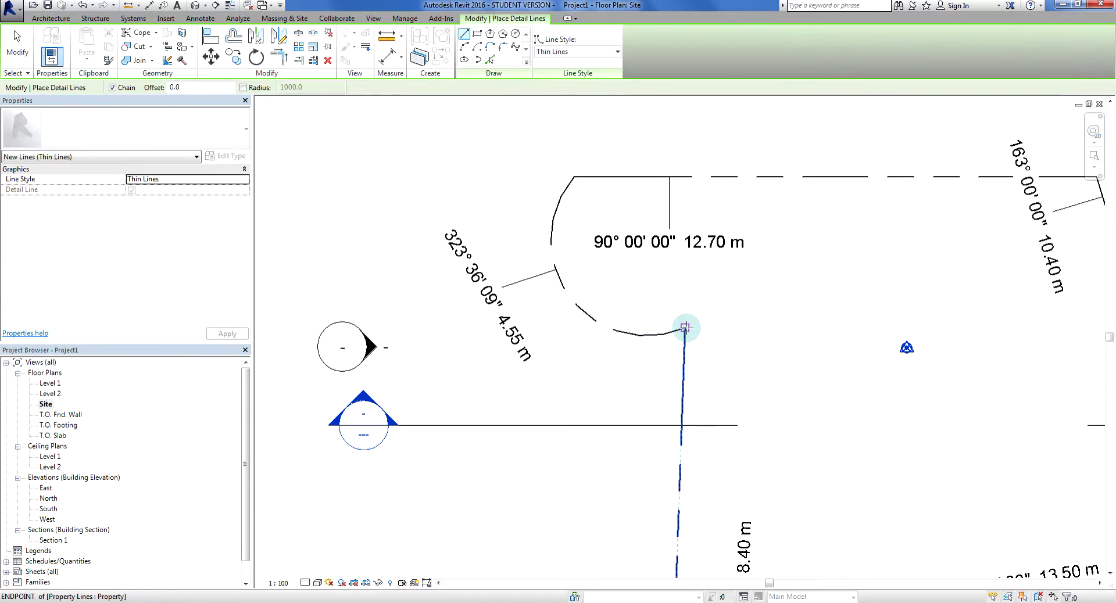
pyautogui.click(686, 328)
pyautogui.click(791, 327)
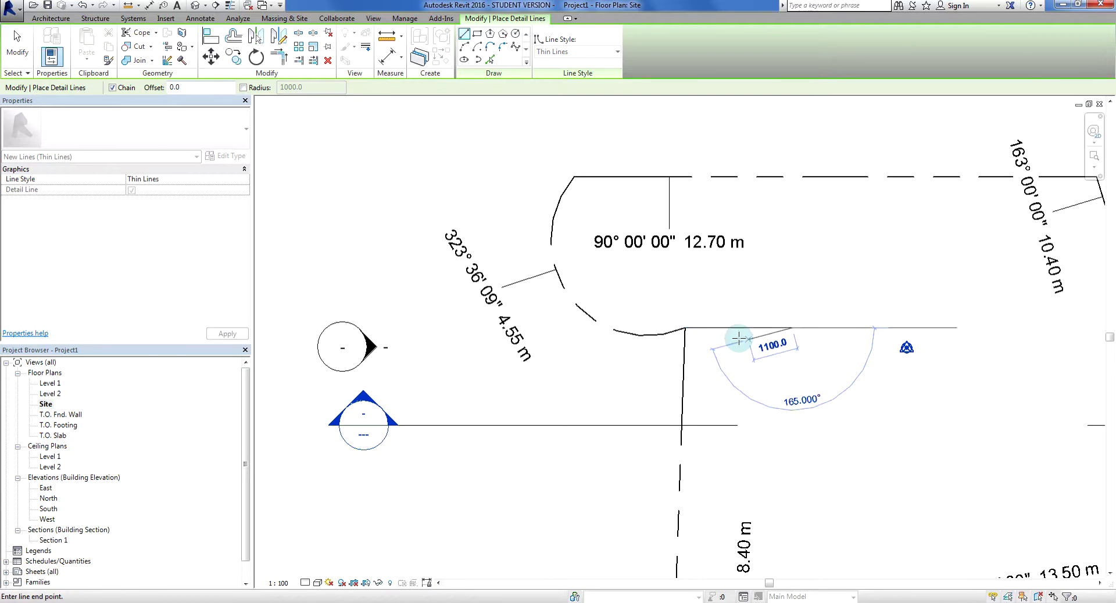
pyautogui.click(688, 329)
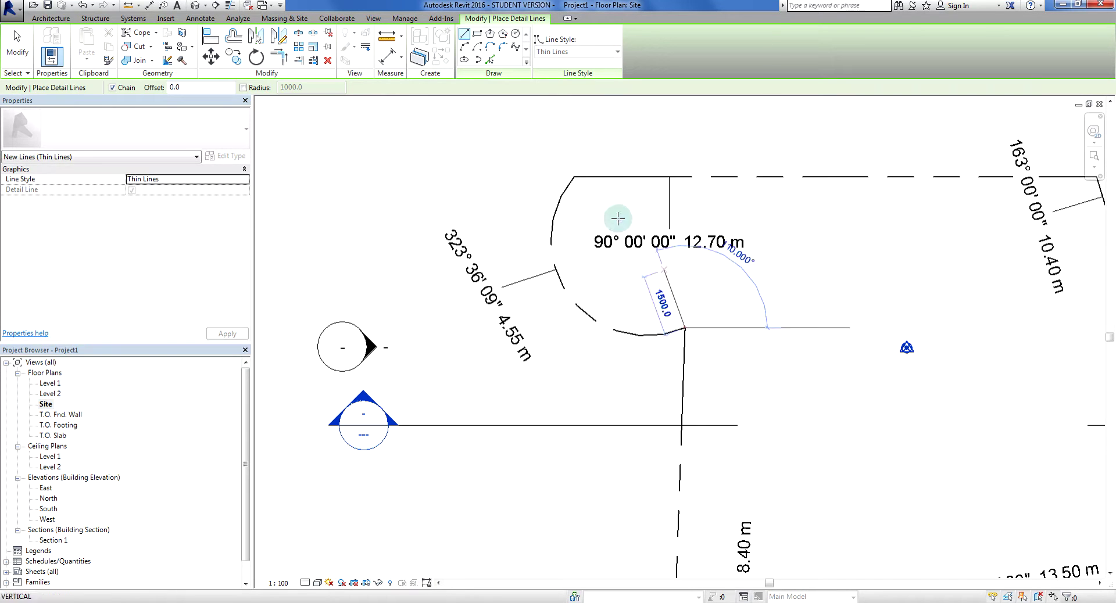
pyautogui.click(575, 177)
pyautogui.press('Escape')
pyautogui.press('Escape')
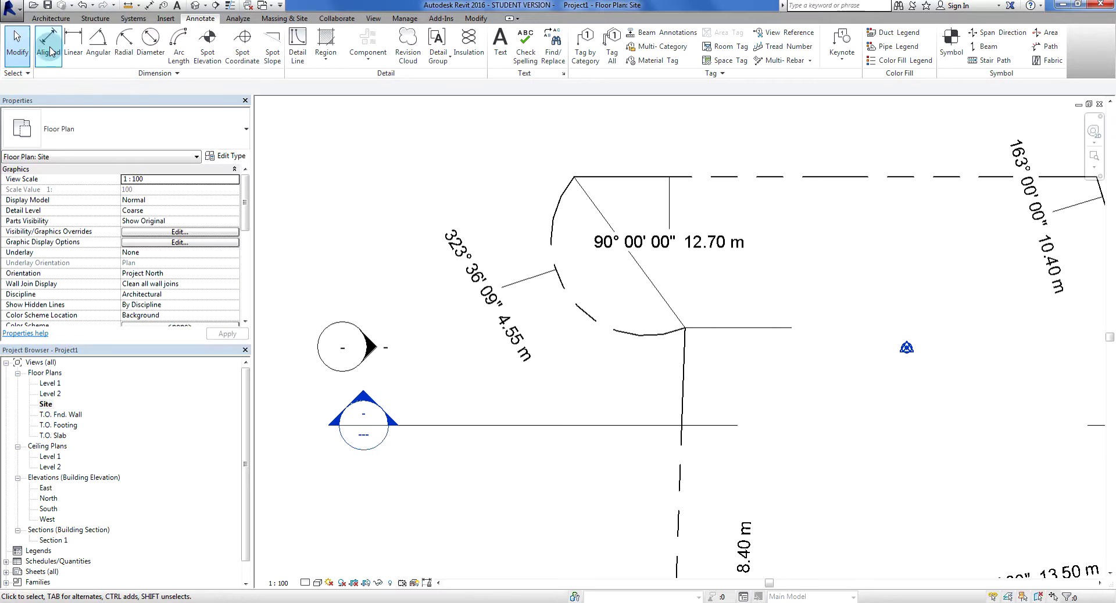
pyautogui.click(106, 53)
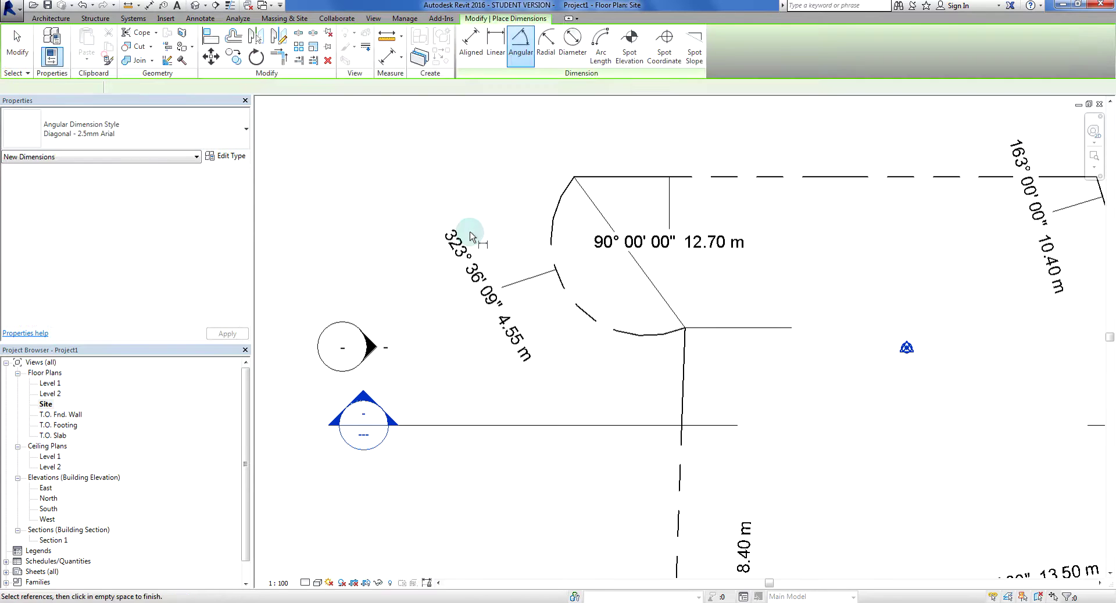
pyautogui.click(712, 331)
pyautogui.click(671, 312)
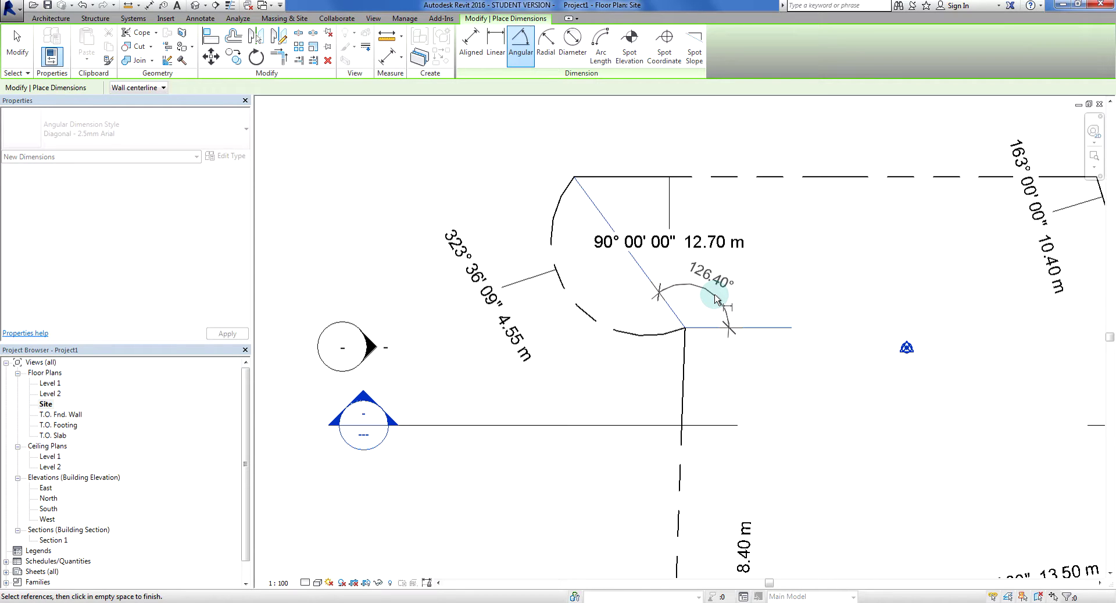
pyautogui.press('Escape')
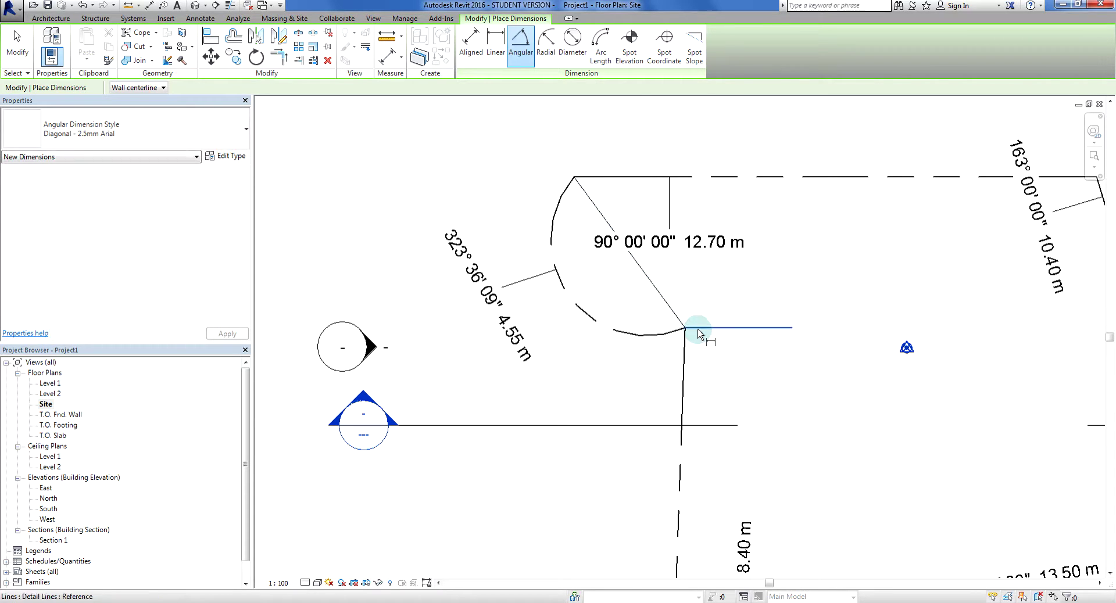
pyautogui.press('Escape')
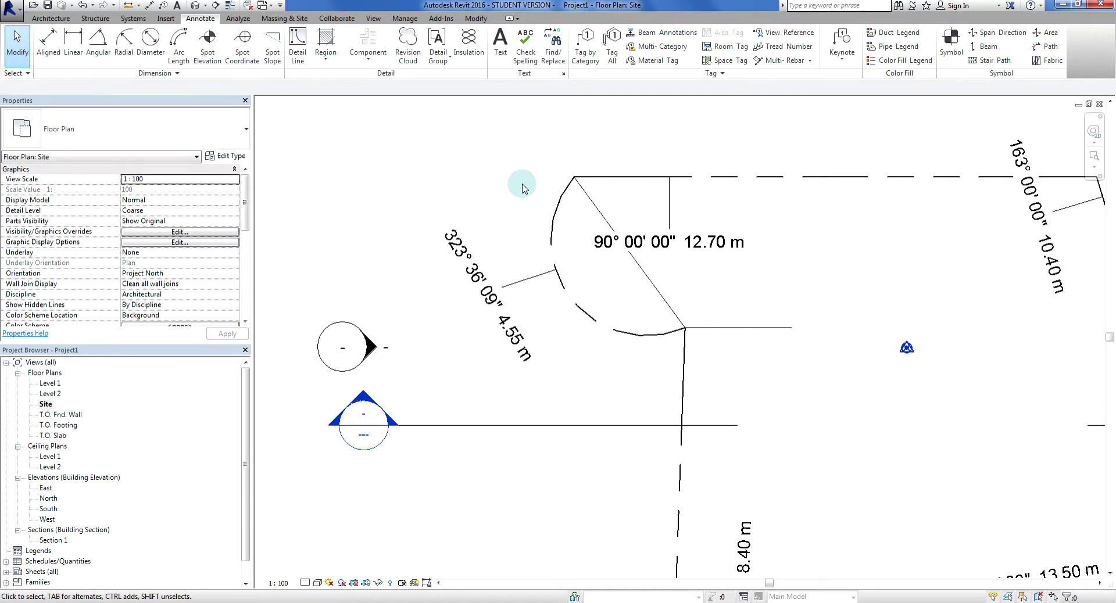
# Draw a short vertical detail line up from the arc's lower corner
pyautogui.press('d')
pyautogui.press('l')
pyautogui.click(686, 328)
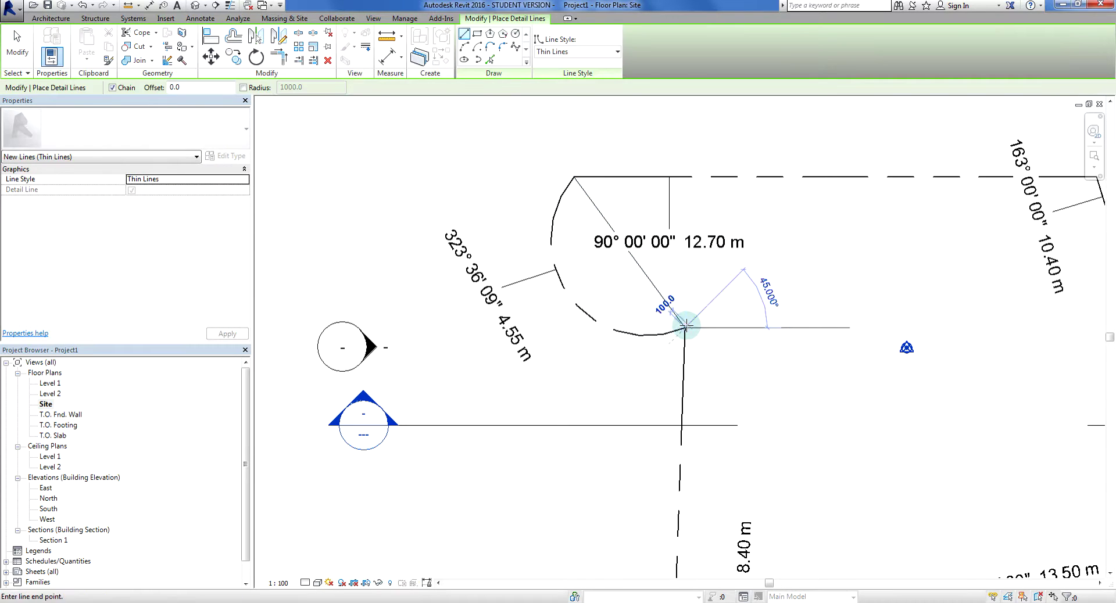
pyautogui.click(686, 279)
pyautogui.press('Escape')
pyautogui.press('Escape')
pyautogui.scroll(2, 709, 294)
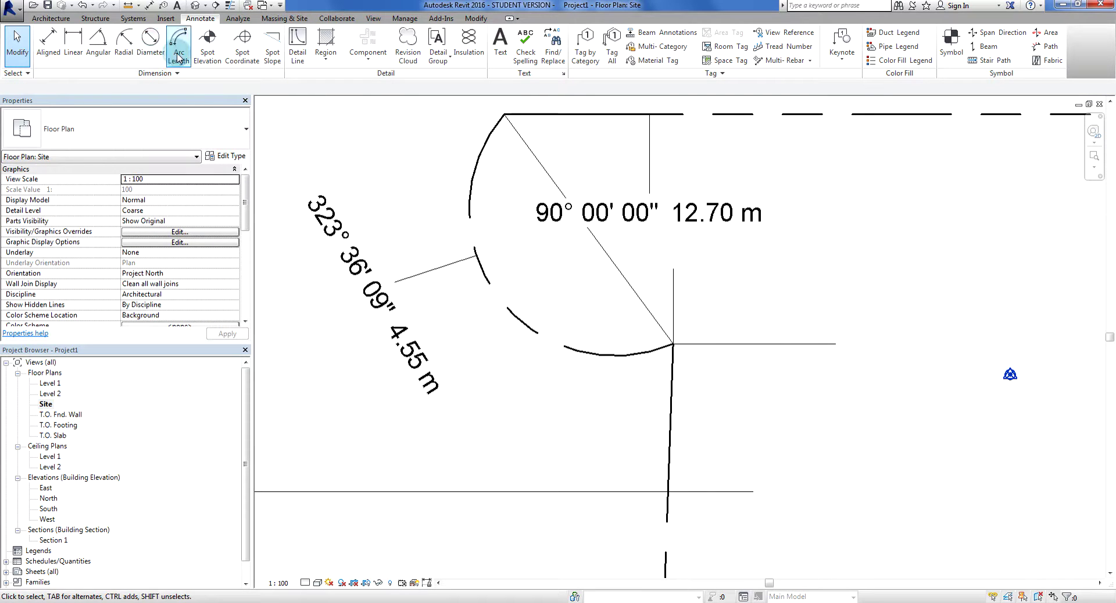
# Place an angular dimension between the vertical helper line and the diagonal, reading 143.60°
pyautogui.click(97, 42)
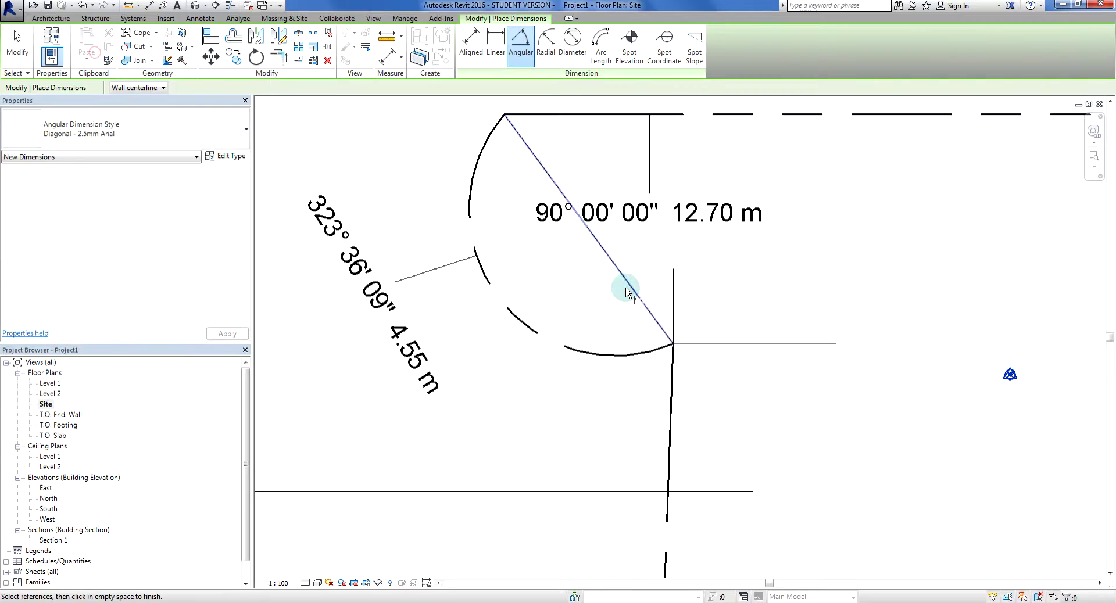
pyautogui.click(673, 298)
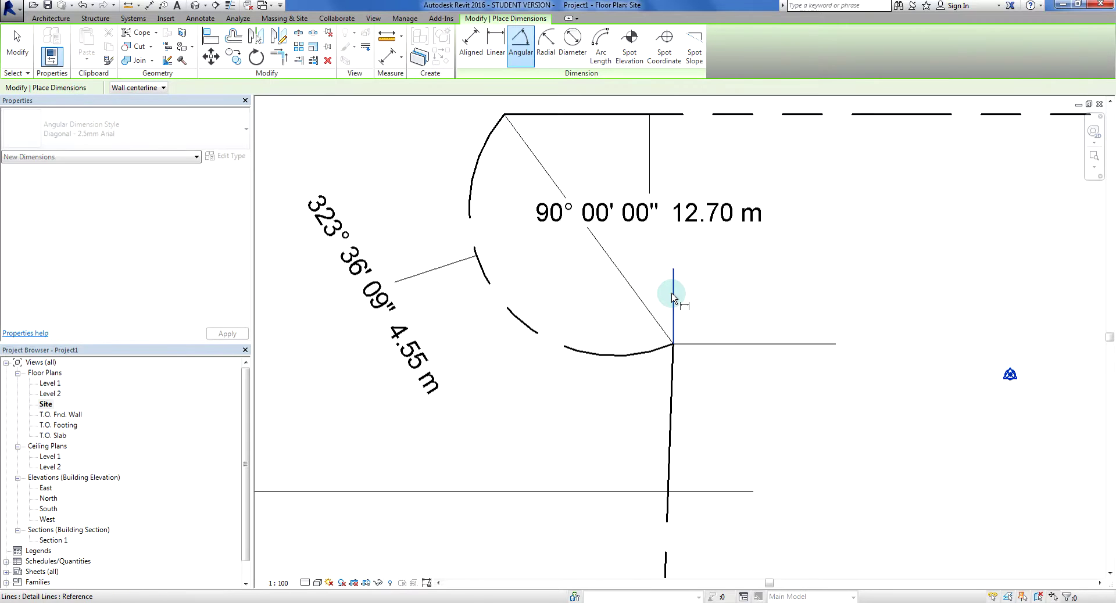
pyautogui.click(644, 312)
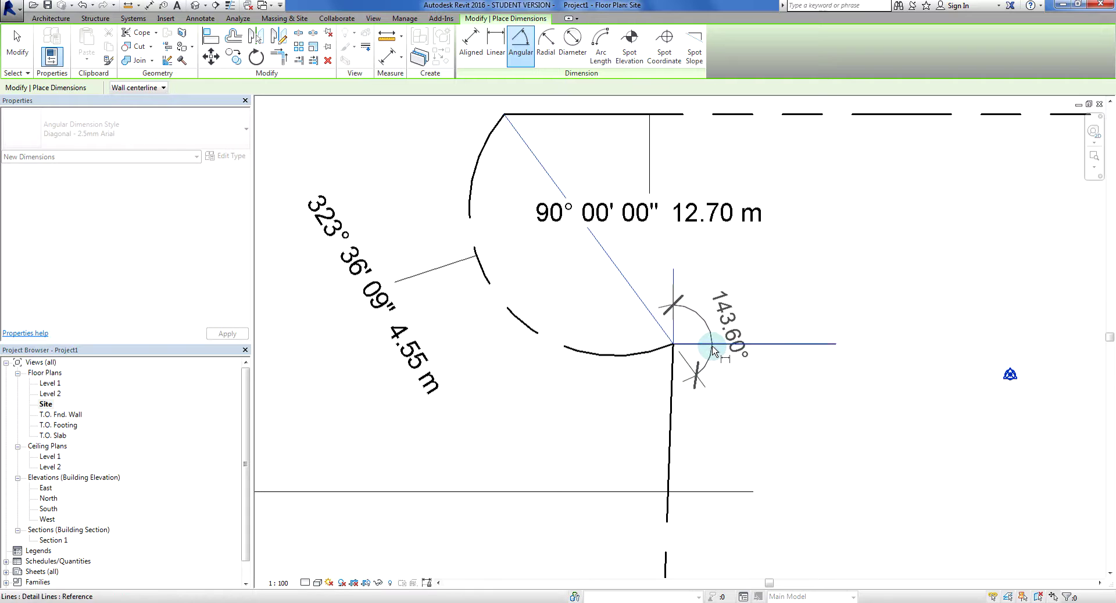
# Dismiss the 143.60° angle dimension and start moving the diagonal helper line, then cancel
pyautogui.press('Escape')
pyautogui.press('Escape')
pyautogui.scroll(-4, 685, 355)
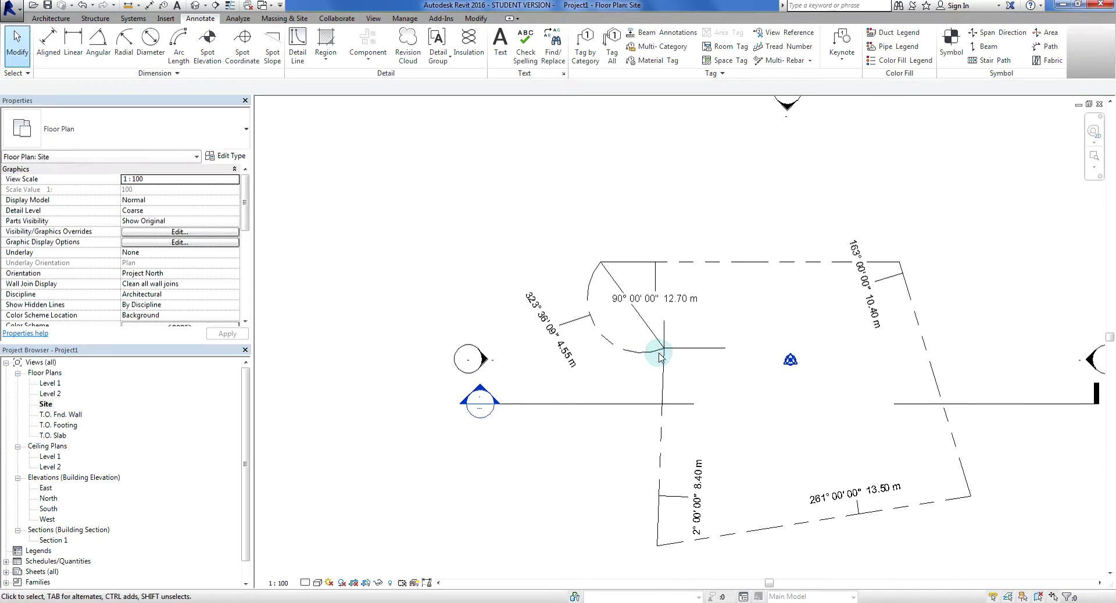
pyautogui.scroll(3, 724, 376)
pyautogui.click(759, 358)
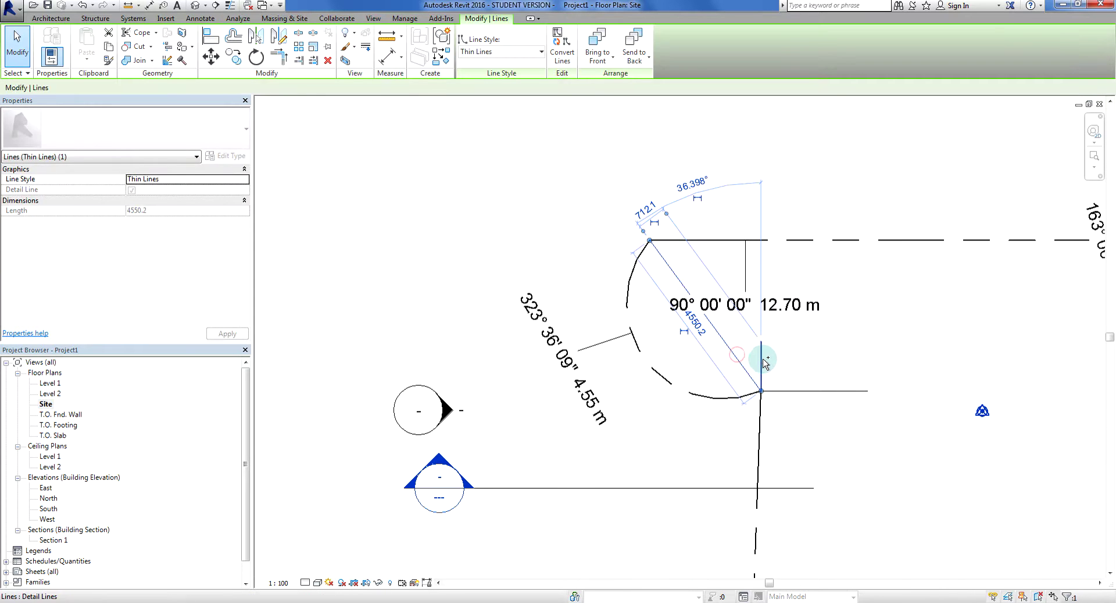
pyautogui.press('m')
pyautogui.press('v')
pyautogui.click(761, 391)
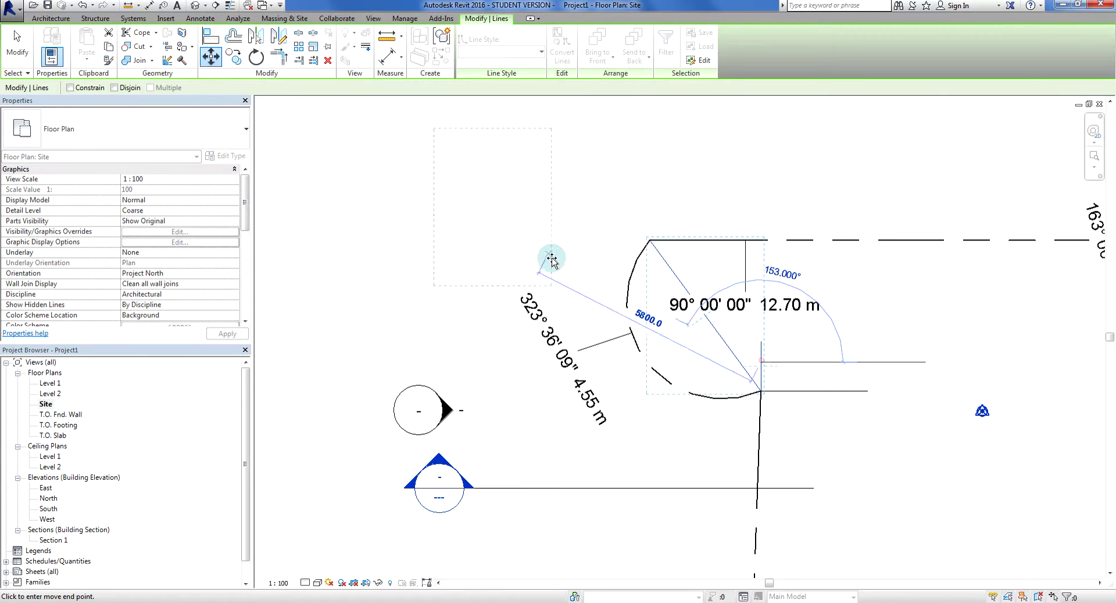
pyautogui.scroll(-3, 575, 273)
pyautogui.press('Escape')
pyautogui.press('Escape')
pyautogui.scroll(3, 473, 269)
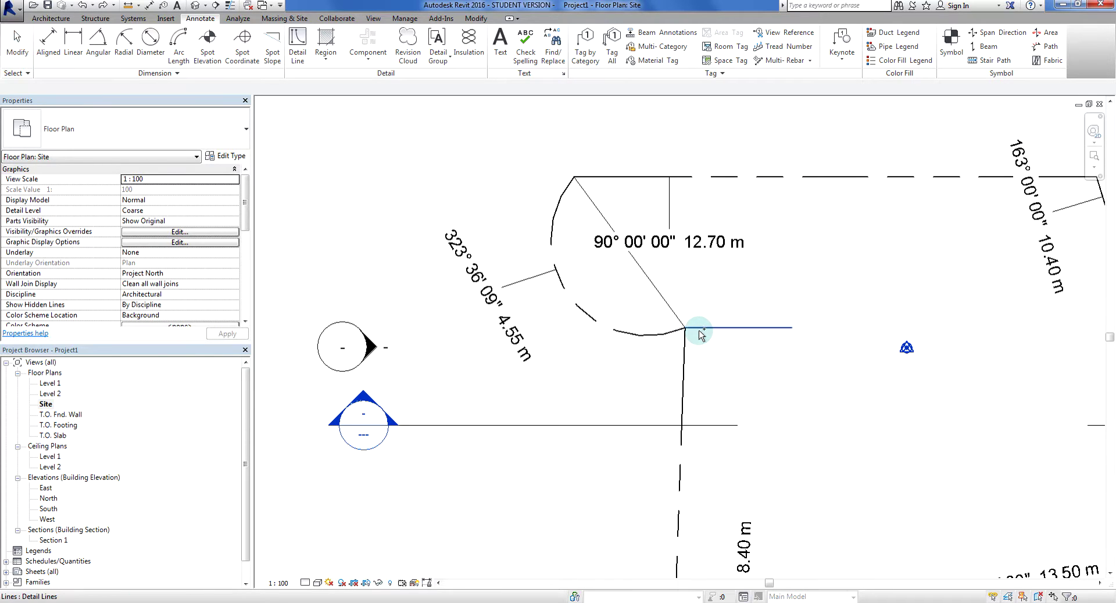
# Move the diagonal chord and vertical helper line together to open space right of the lot
pyautogui.click(687, 308)
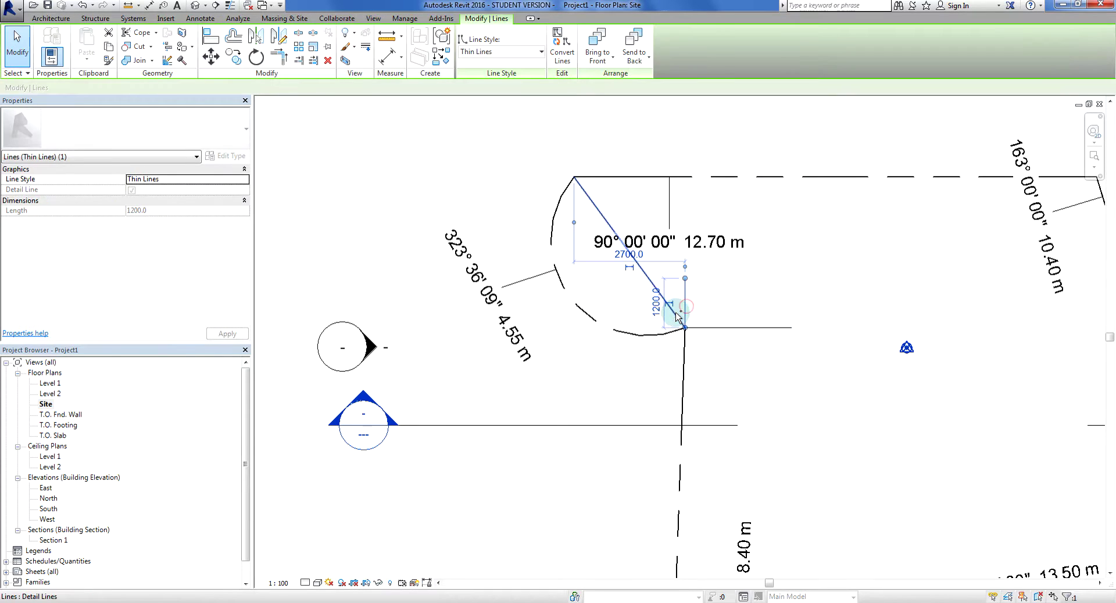
pyautogui.press('v')
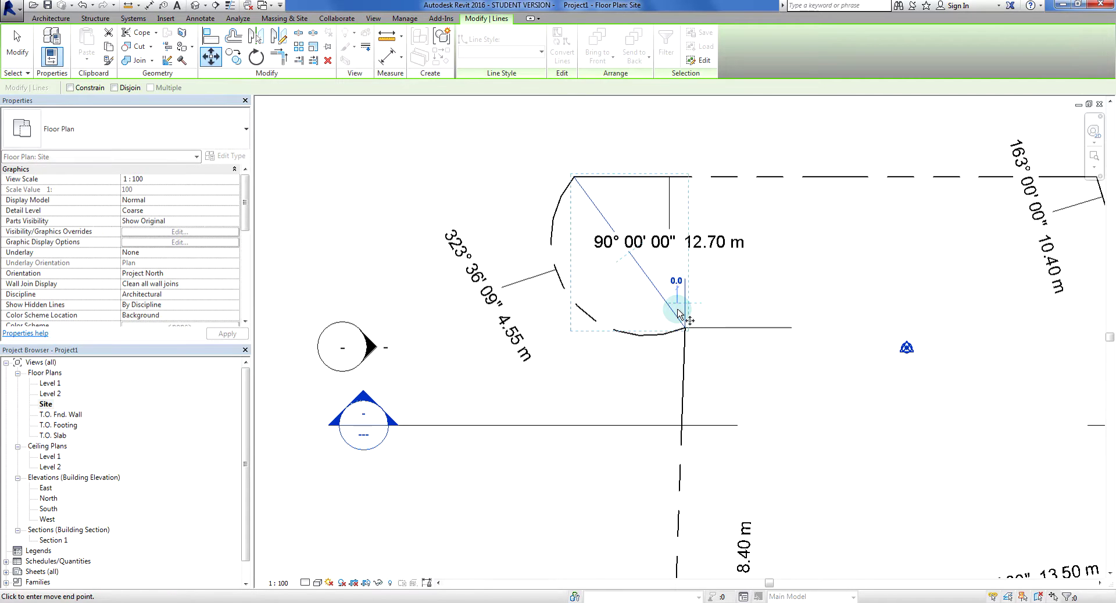
pyautogui.scroll(-2, 692, 314)
pyautogui.click(516, 319)
pyautogui.scroll(-1, 697, 349)
pyautogui.click(702, 412)
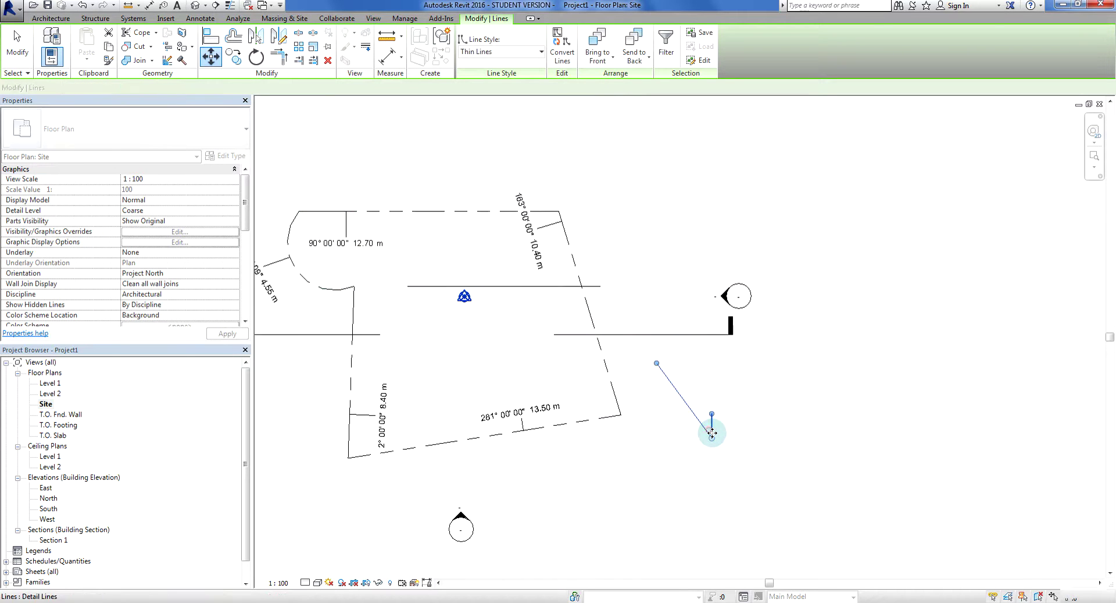
pyautogui.press('Escape')
pyautogui.scroll(4, 712, 416)
pyautogui.moveTo(717, 417); pyautogui.dragTo(682, 377, button='middle')
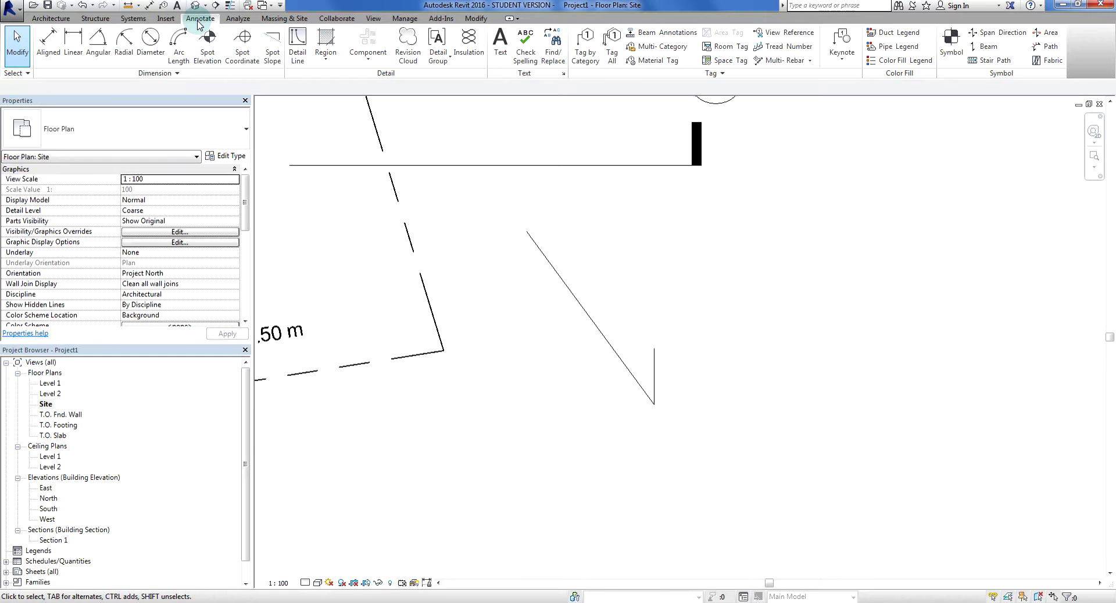
# Start a radius dimension on the helper lines, then cancel it
pyautogui.click(120, 55)
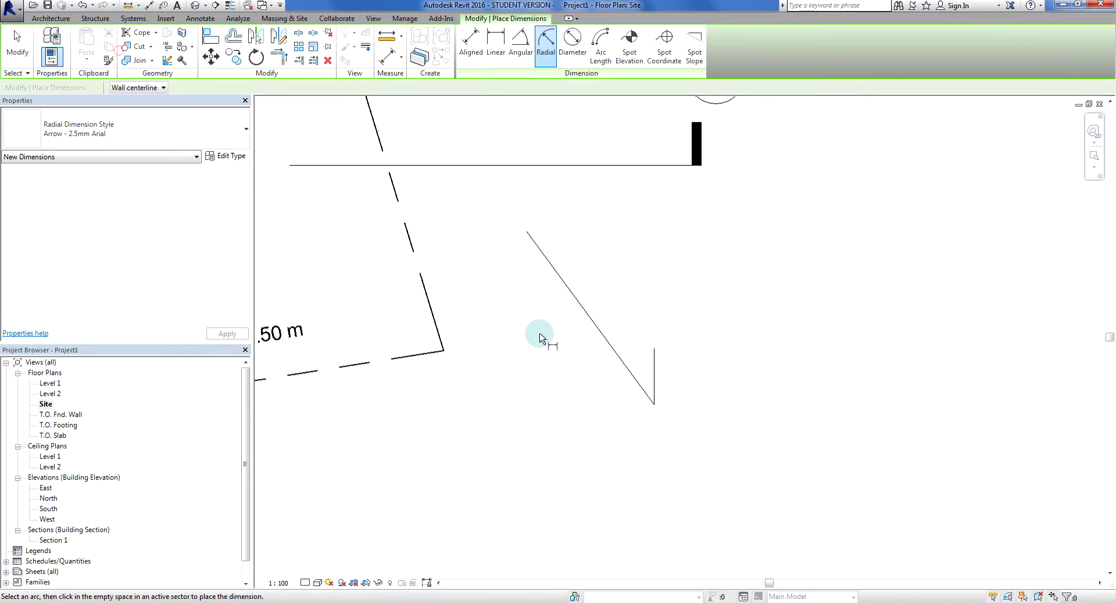
pyautogui.scroll(2, 616, 361)
pyautogui.click(668, 378)
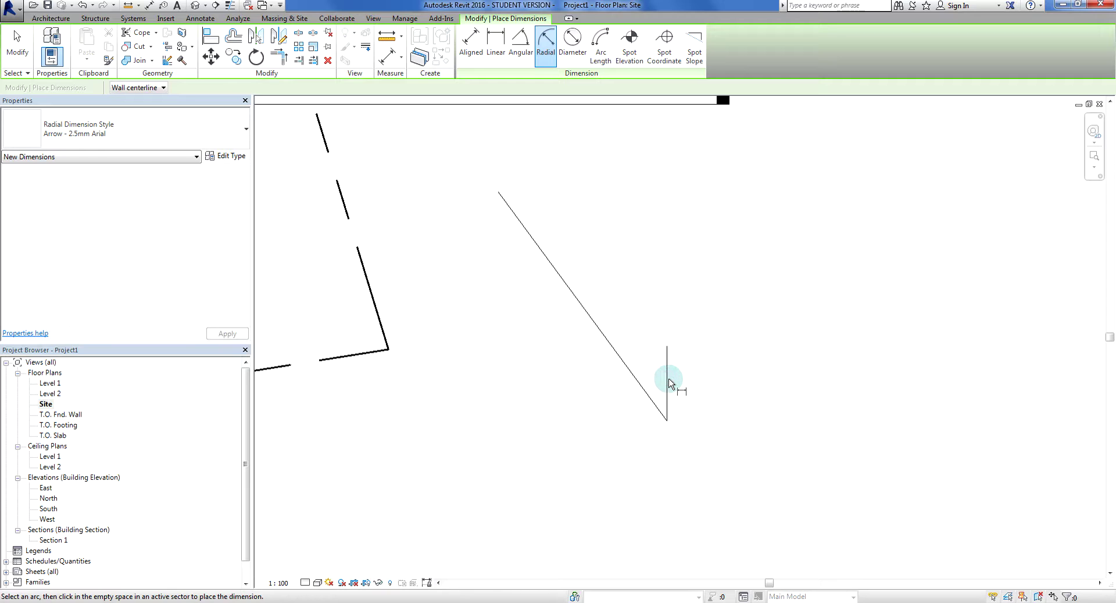
pyautogui.press('Escape')
pyautogui.press('Escape')
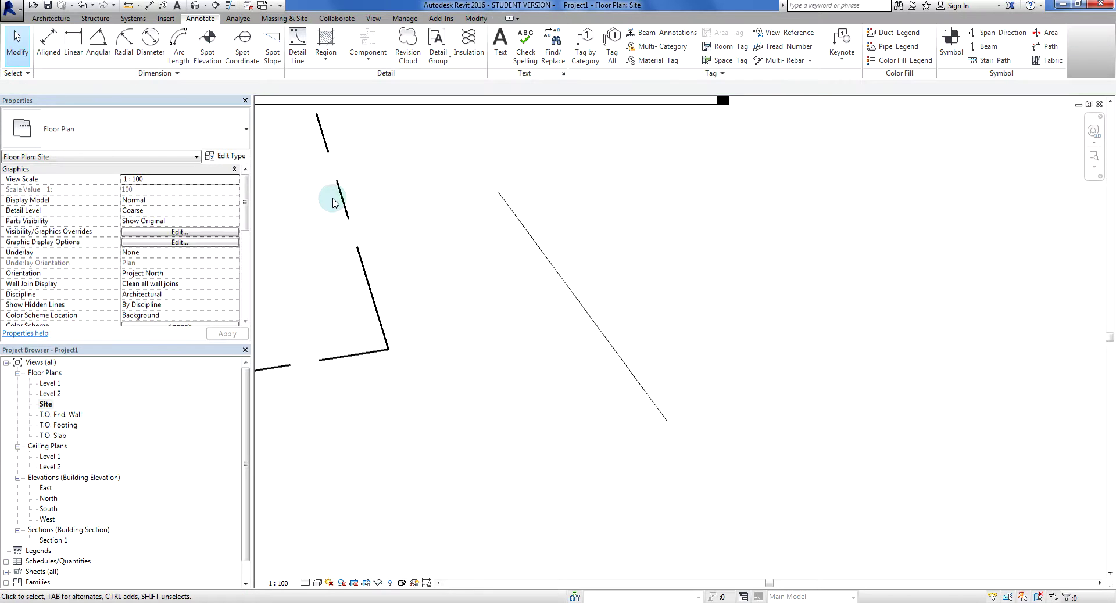
# Place a 36.40° angular dimension between the vertical and diagonal helper lines
pyautogui.click(97, 46)
pyautogui.click(667, 366)
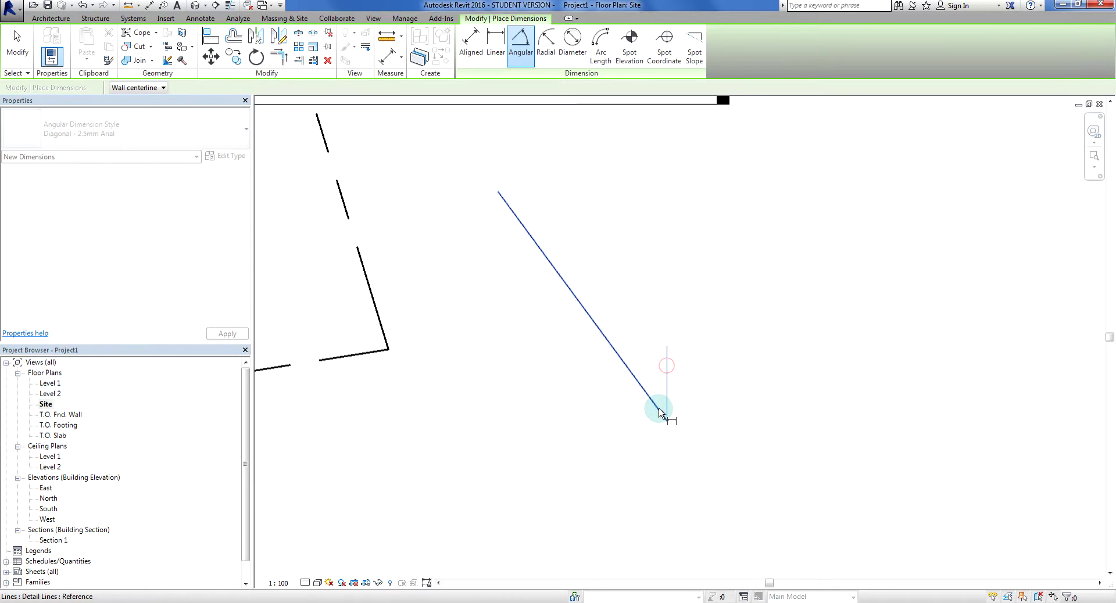
pyautogui.click(659, 414)
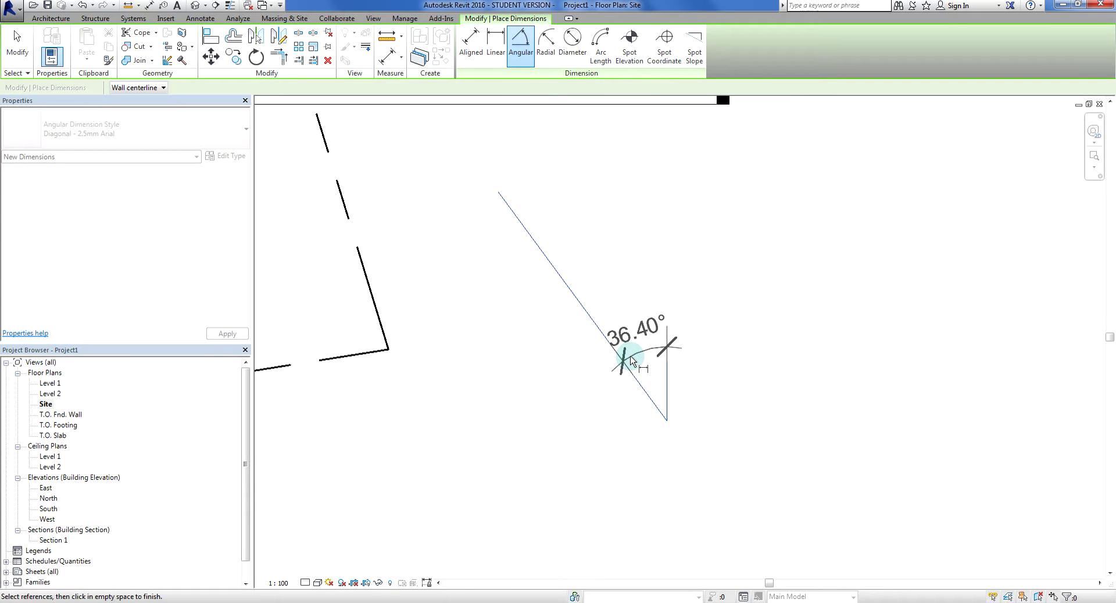
pyautogui.click(632, 361)
pyautogui.press('Escape')
pyautogui.press('Escape')
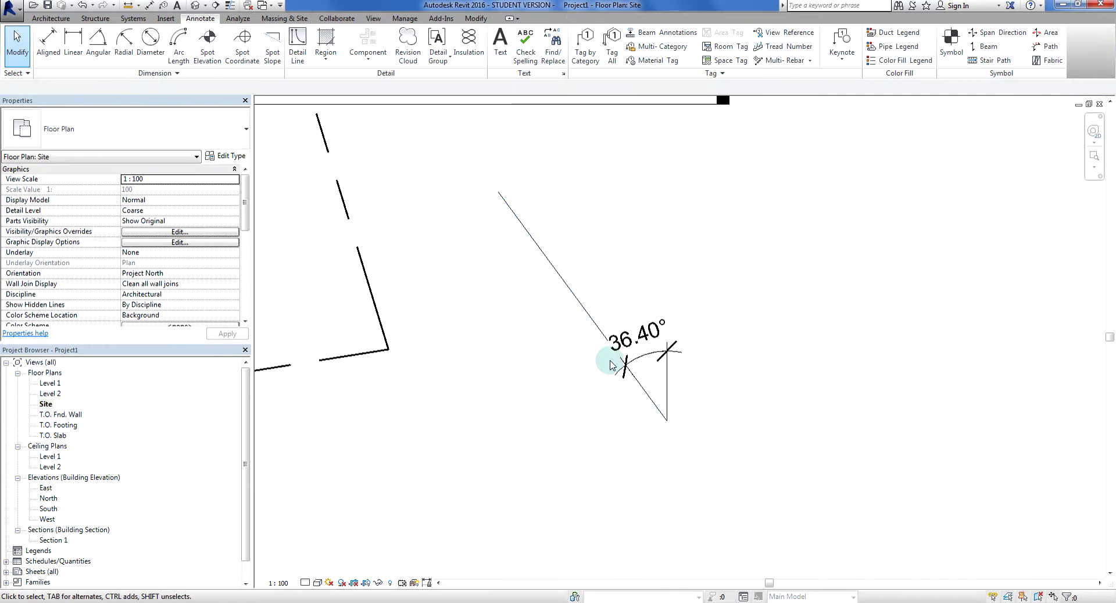
# Work out 360 − 36.40 in Calculator, then inspect the arc chord's 323° 36' 09" 4.55 m tag
pyautogui.click(99, 601)
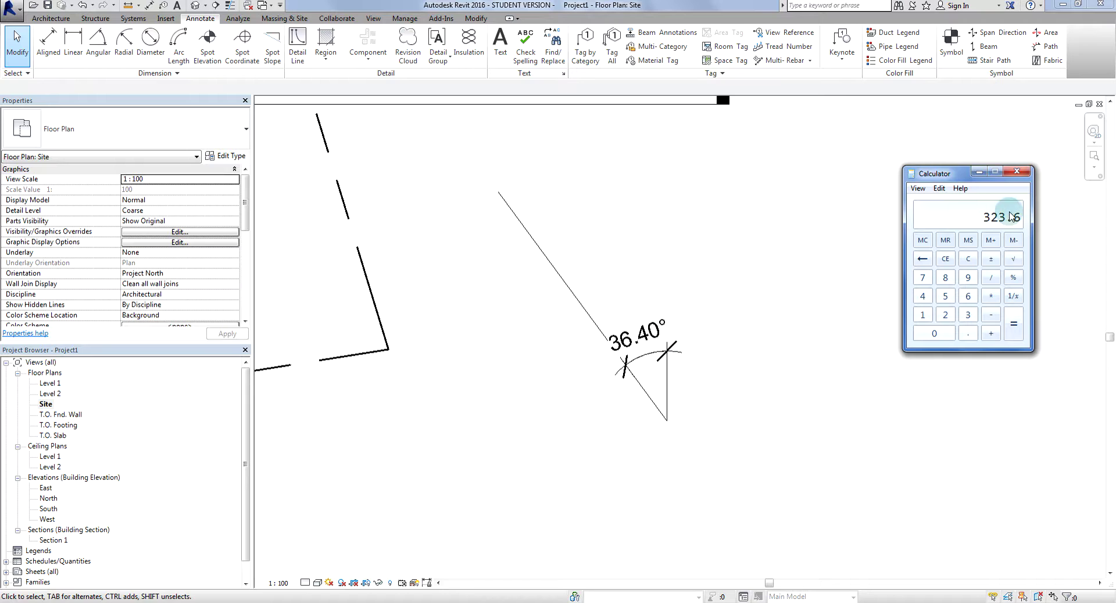
pyautogui.click(1016, 171)
pyautogui.scroll(-5, 526, 348)
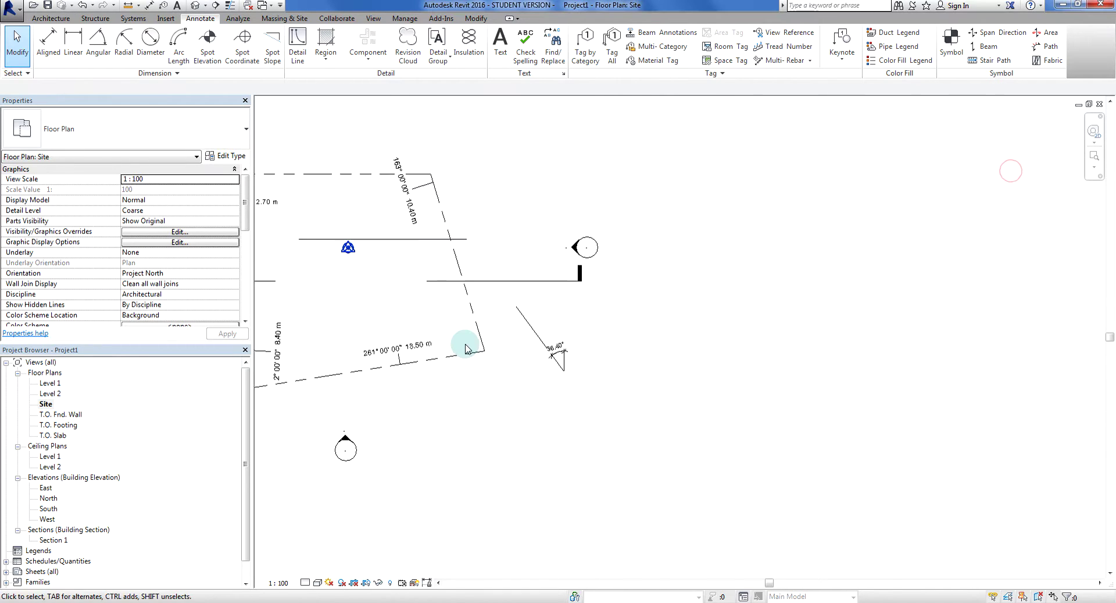
pyautogui.scroll(4, 544, 472)
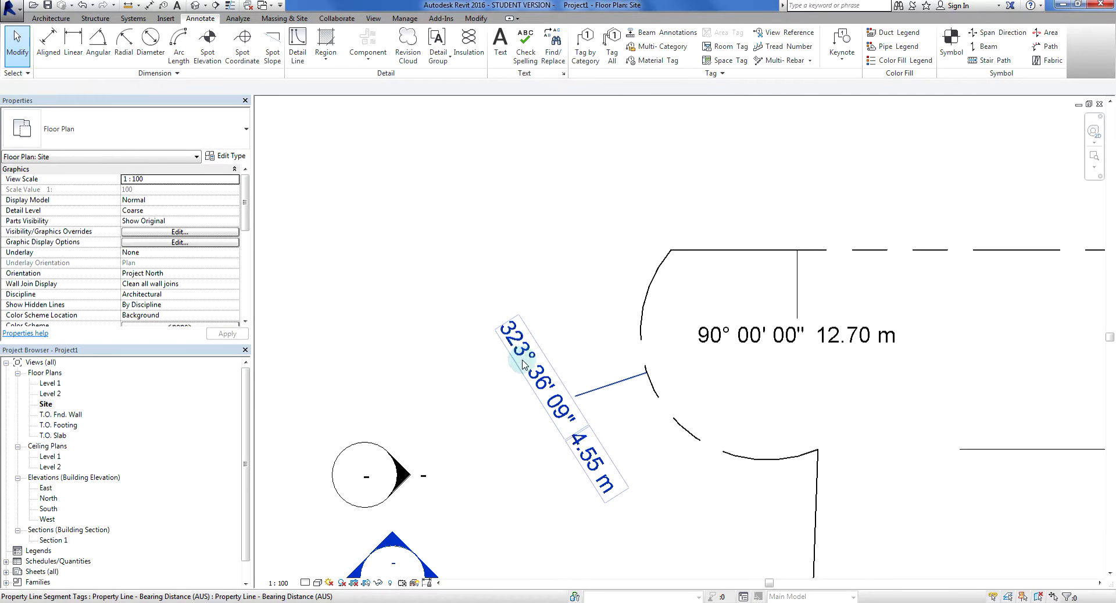
pyautogui.scroll(-1, 528, 403)
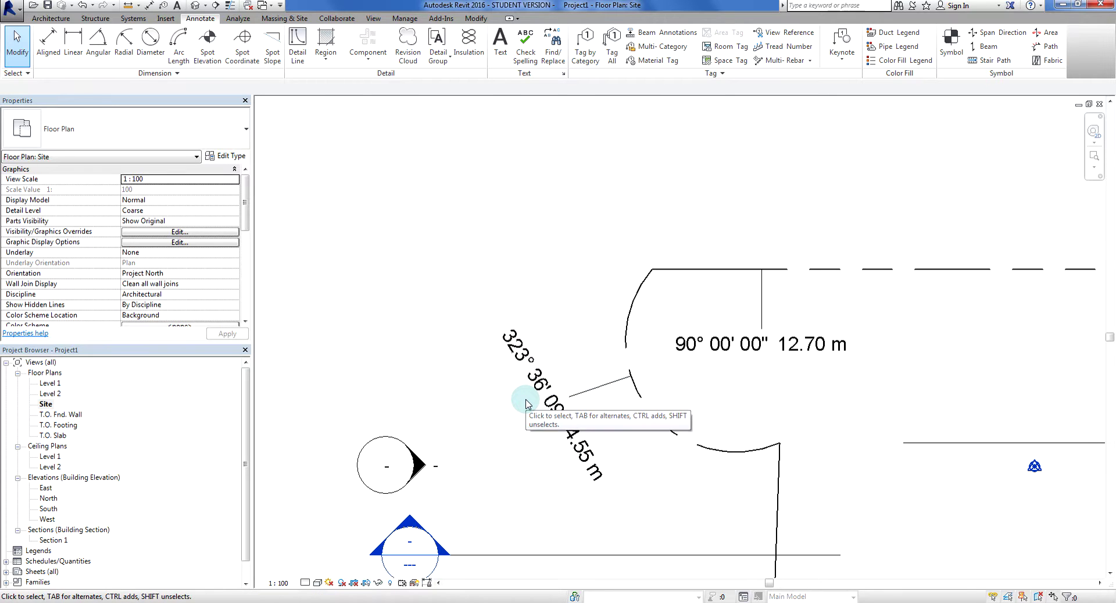
pyautogui.scroll(-1, 530, 406)
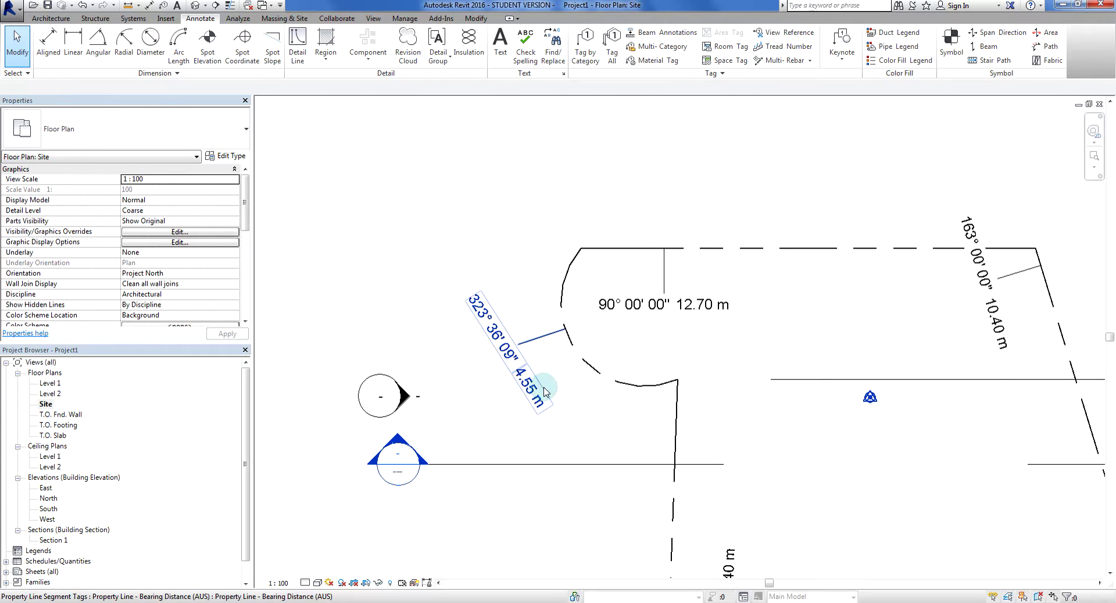
pyautogui.scroll(2, 555, 400)
pyautogui.moveTo(556, 401); pyautogui.dragTo(469, 398, button='middle')
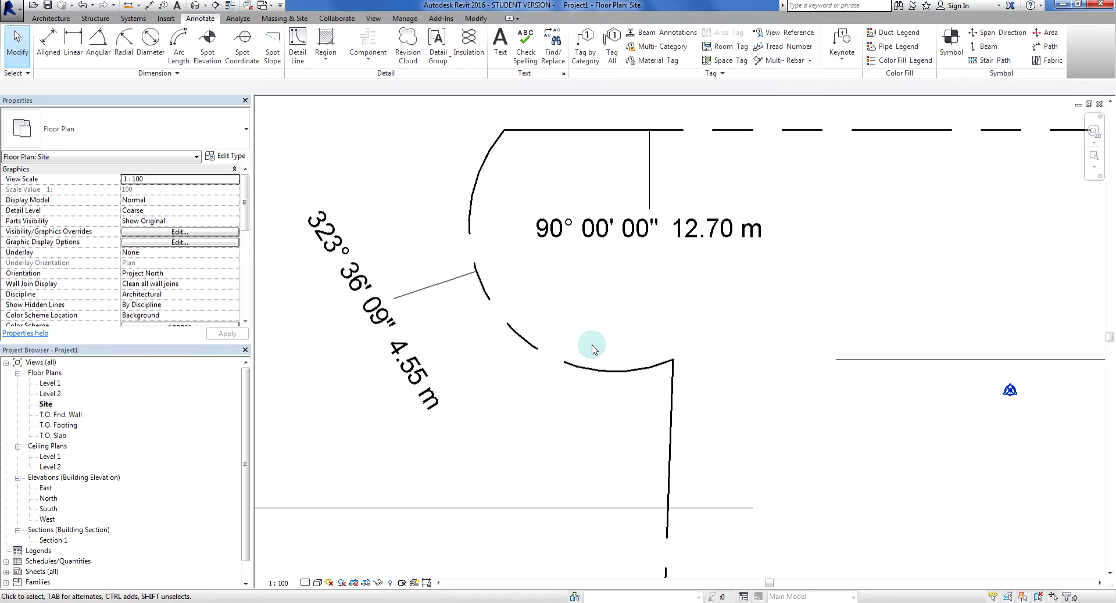
# Delete both helper lines and the 36.40° angle dimension, then recentre the tagged boundary
pyautogui.scroll(-5, 587, 343)
pyautogui.moveTo(586, 332); pyautogui.dragTo(558, 318, button='middle')
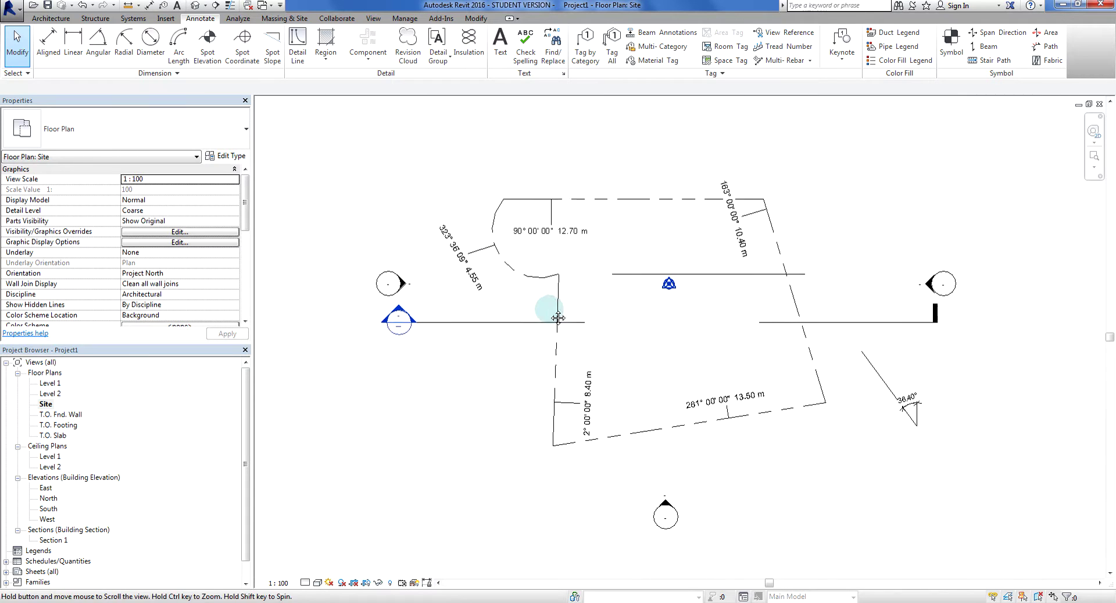
pyautogui.scroll(2, 909, 421)
pyautogui.moveTo(938, 442); pyautogui.dragTo(882, 370)
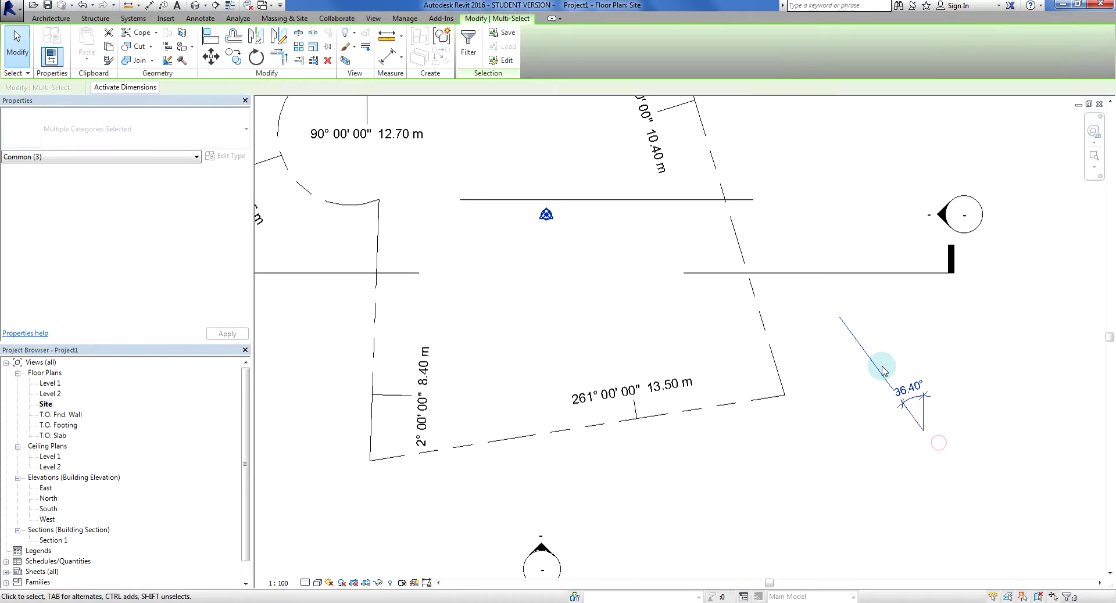
pyautogui.press('Delete')
pyautogui.scroll(-3, 859, 448)
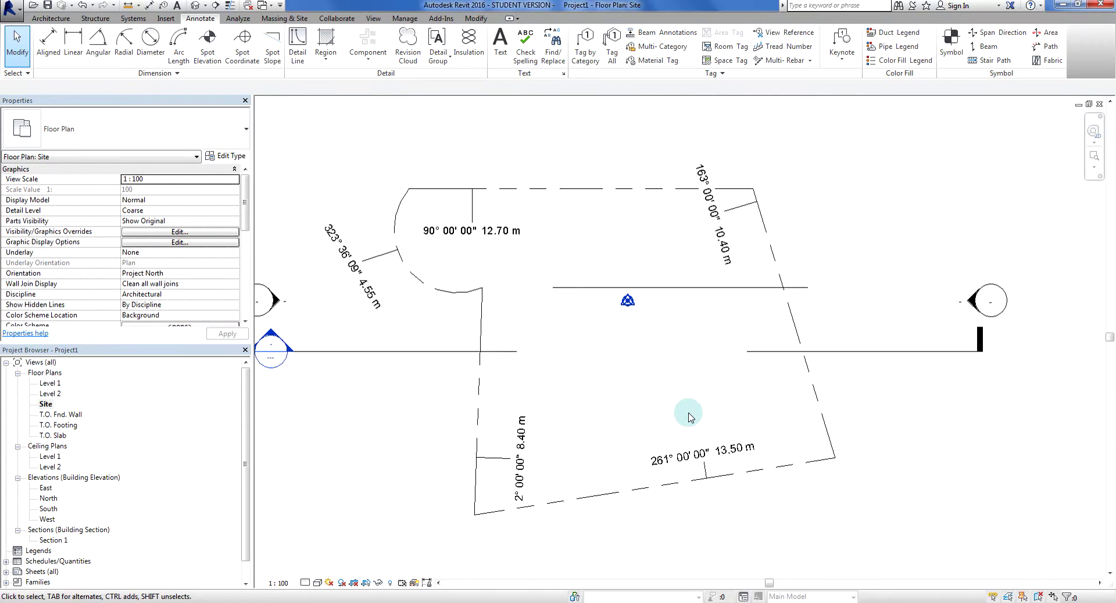
pyautogui.scroll(1, 767, 441)
pyautogui.moveTo(765, 436); pyautogui.dragTo(760, 413, button='middle')
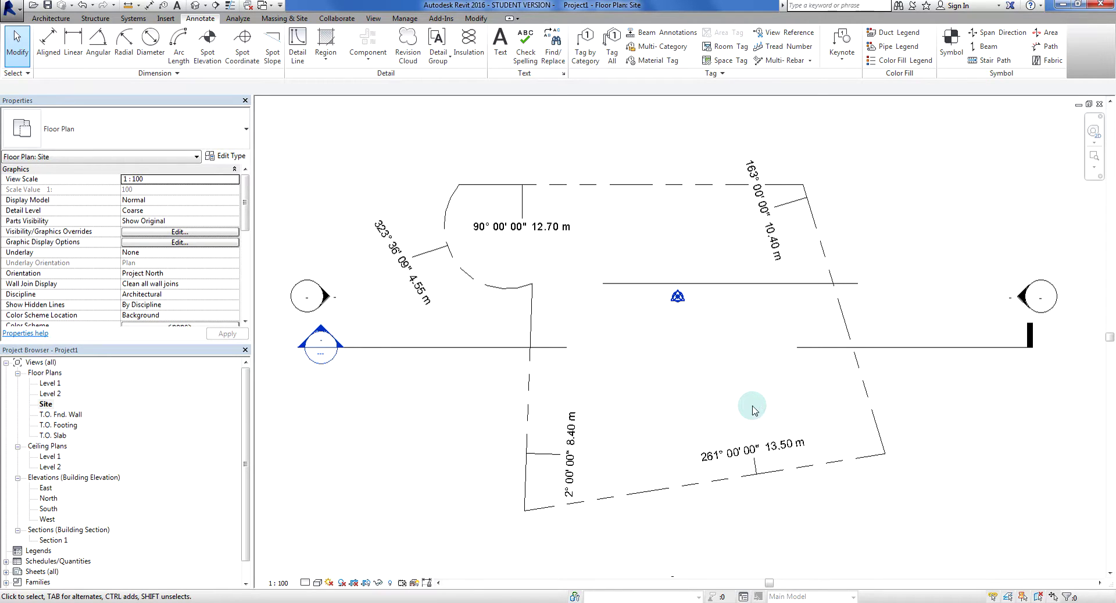
pyautogui.moveTo(754, 410); pyautogui.dragTo(730, 389, button='middle')
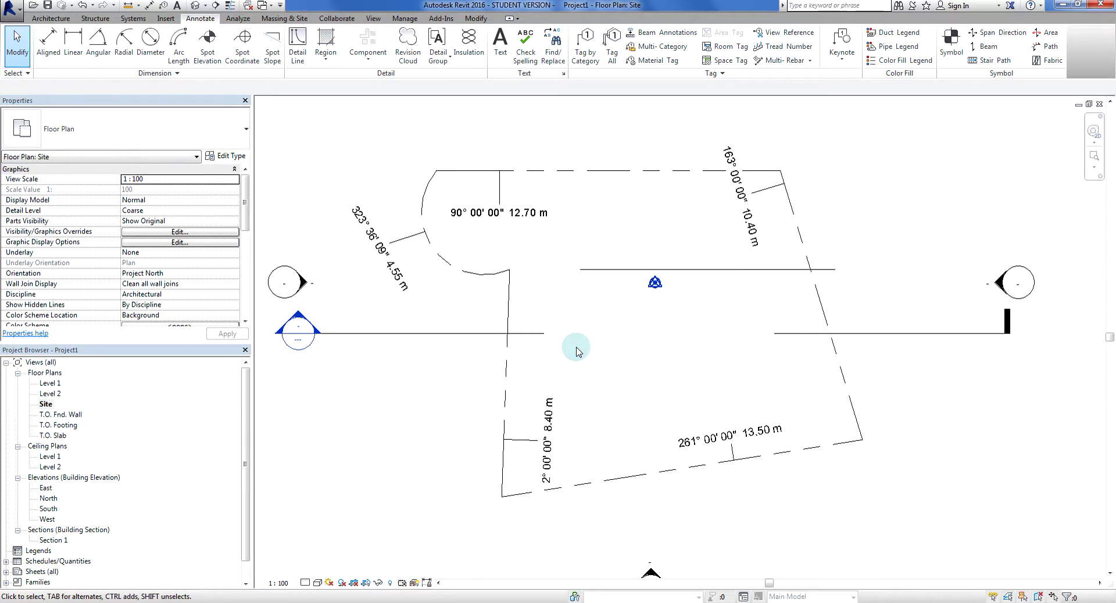
pyautogui.scroll(1, 572, 351)
pyautogui.moveTo(568, 354); pyautogui.dragTo(533, 336, button='middle')
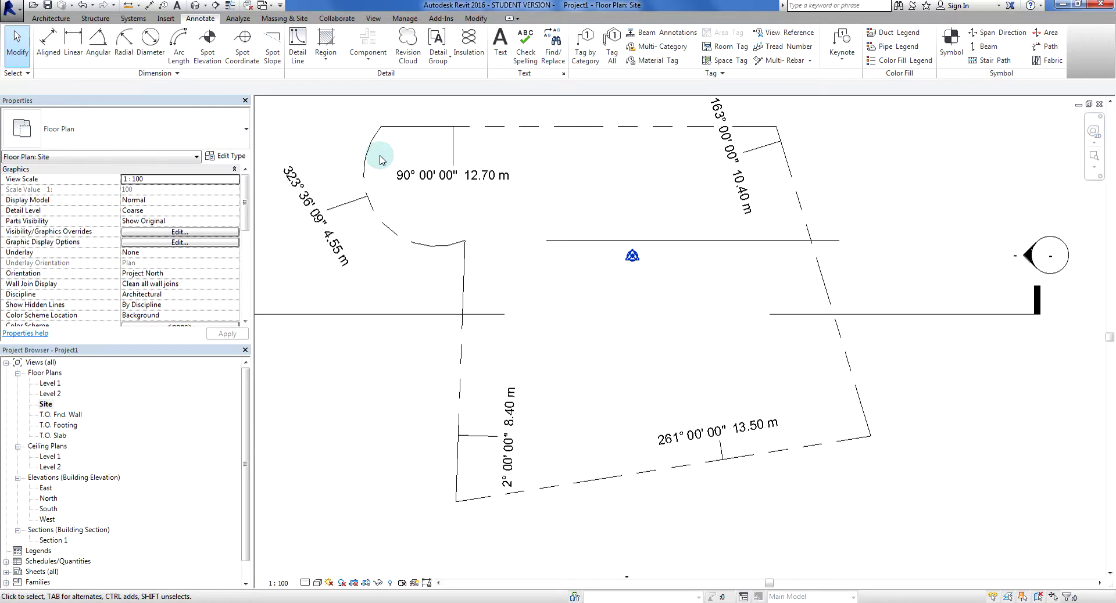
pyautogui.scroll(2, 531, 249)
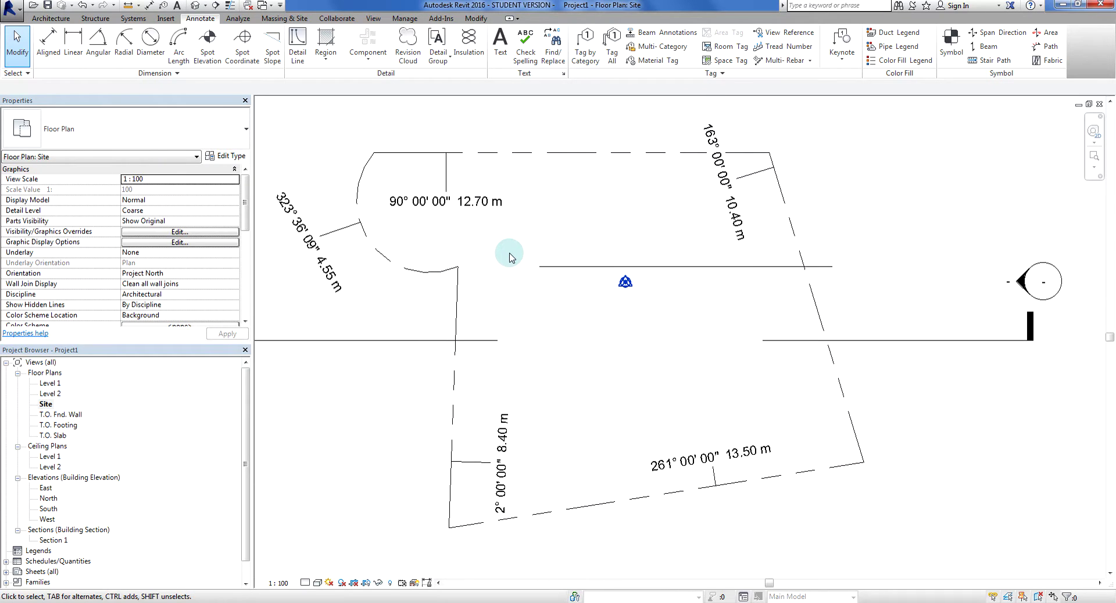
pyautogui.scroll(-1, 510, 255)
pyautogui.scroll(1, 508, 254)
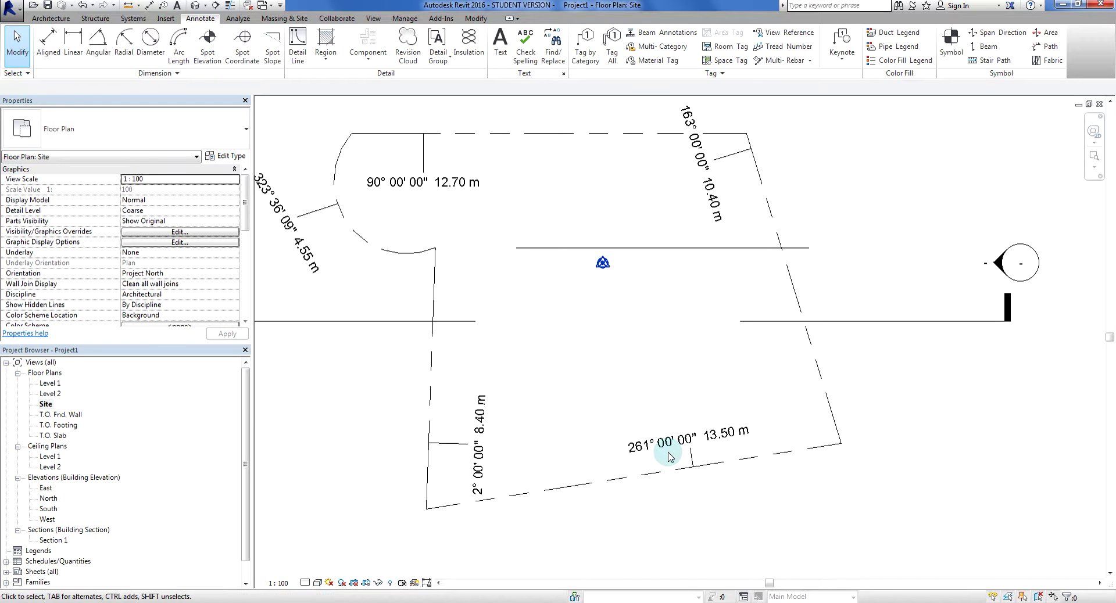
pyautogui.scroll(-2, 639, 459)
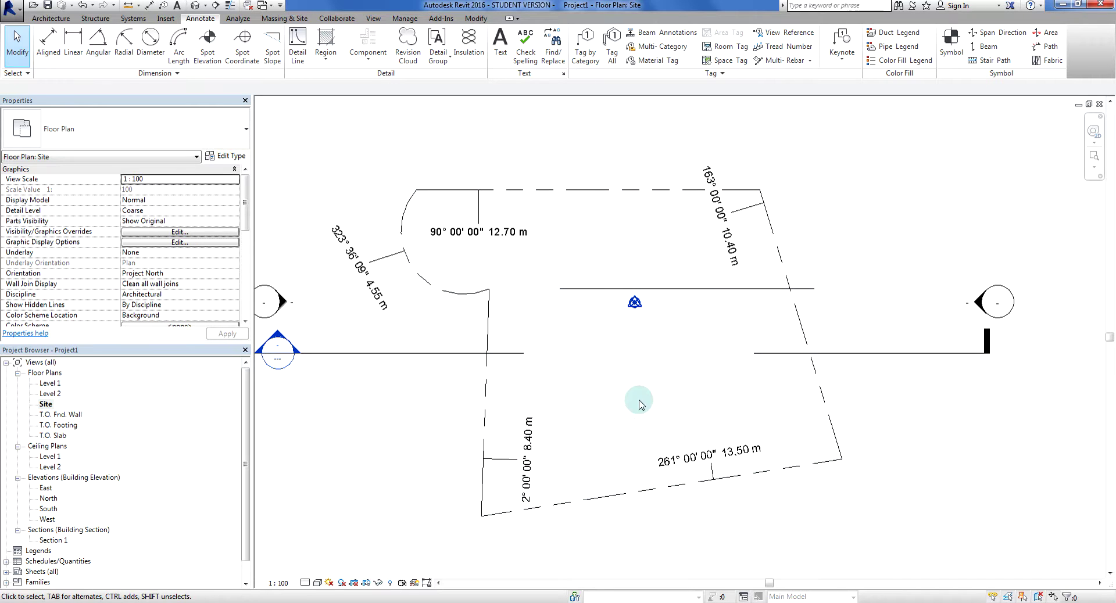
pyautogui.moveTo(595, 358); pyautogui.dragTo(640, 355, button='middle')
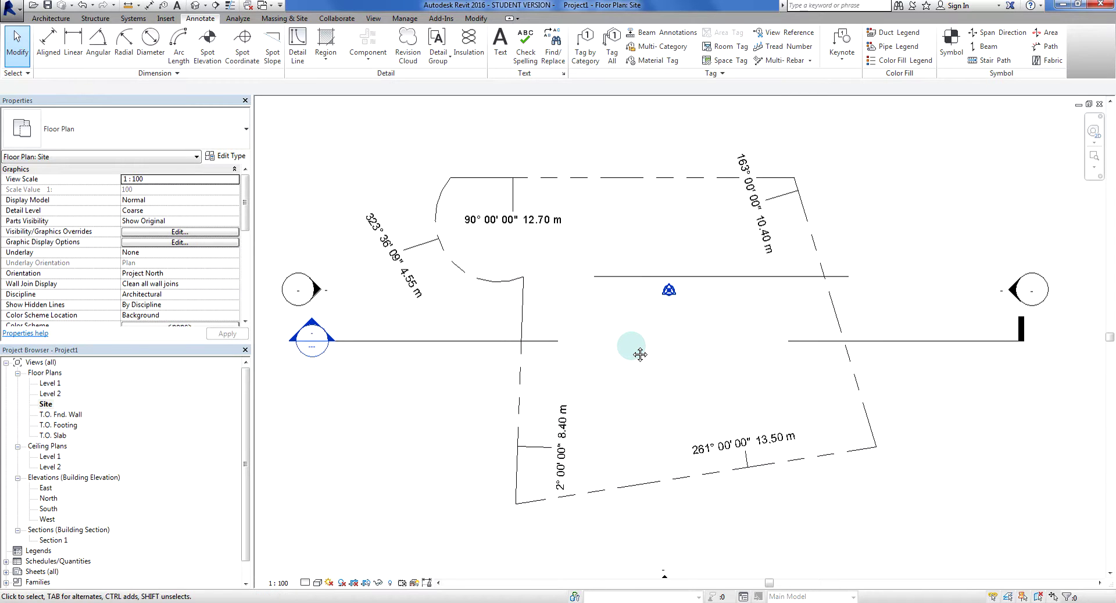